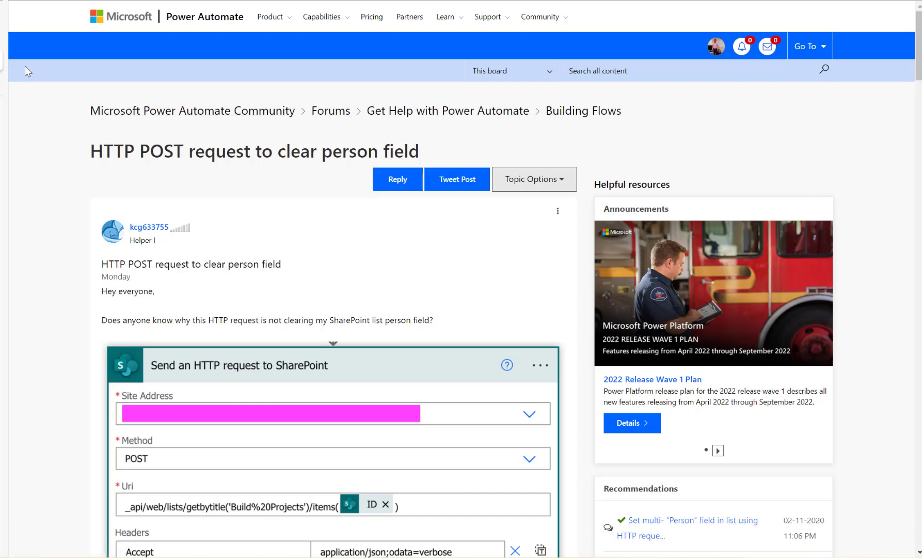
- Examine the SendTo column's settings in the Bank Rec Reports SharePoint list and return to the list
left_click(1, 43)
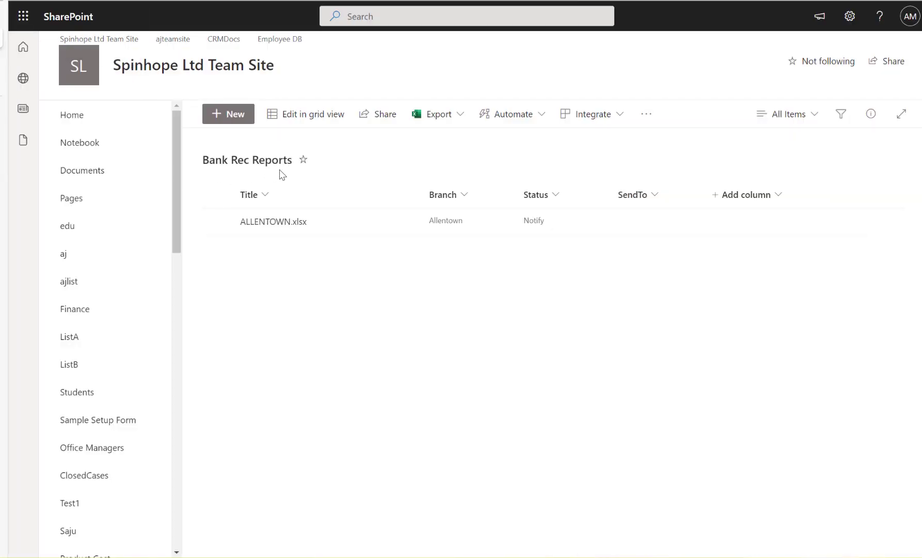
left_click(850, 21)
left_click(751, 149)
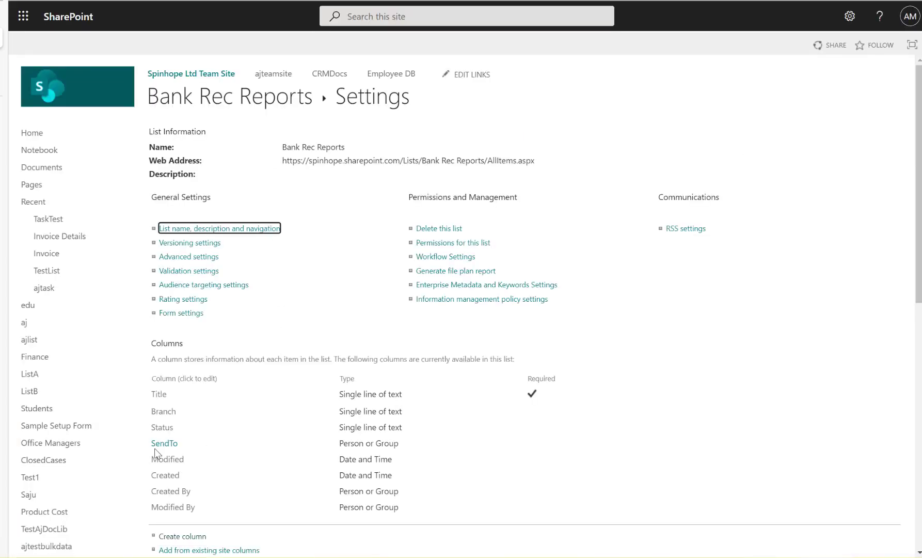
left_click(159, 446)
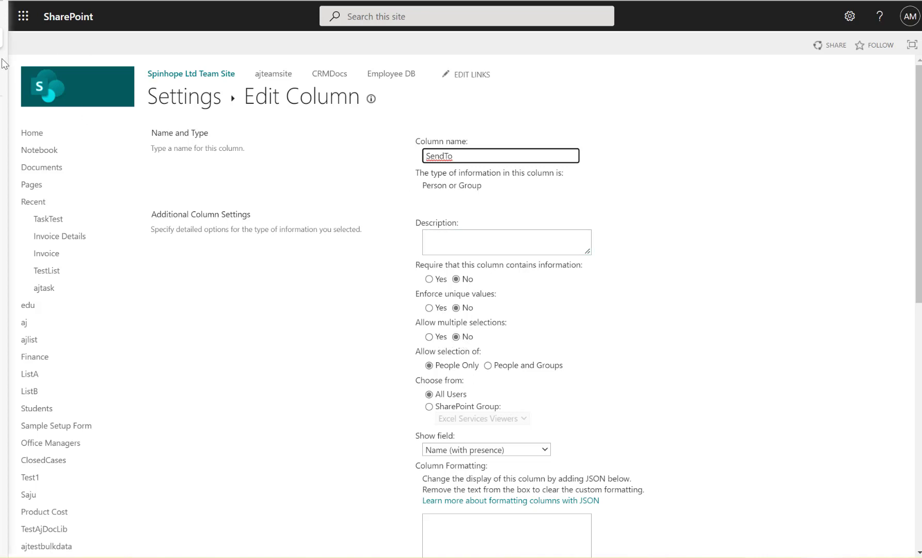
left_click(181, 101)
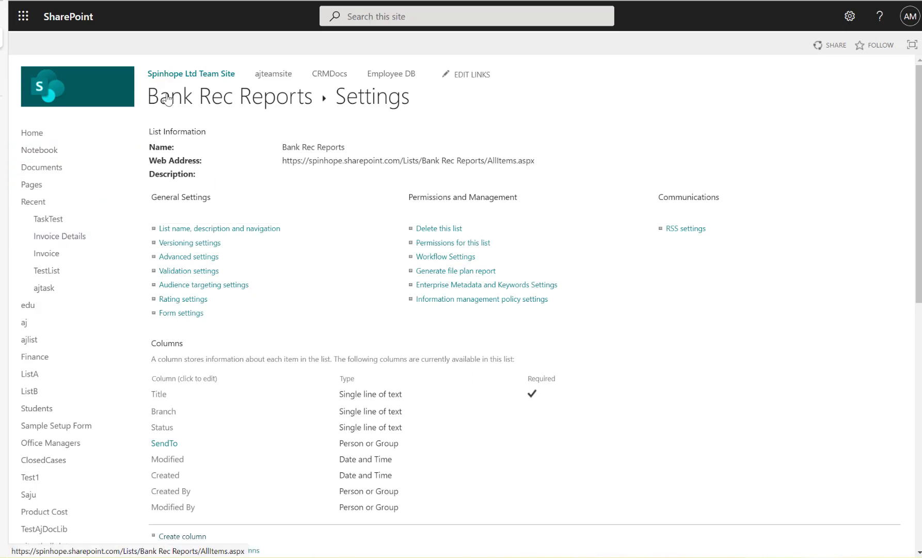
left_click(167, 99)
- Assign a person to the SendTo field of the ALLENTOWN.xlsx item, save the item and deselect it
left_click(356, 230)
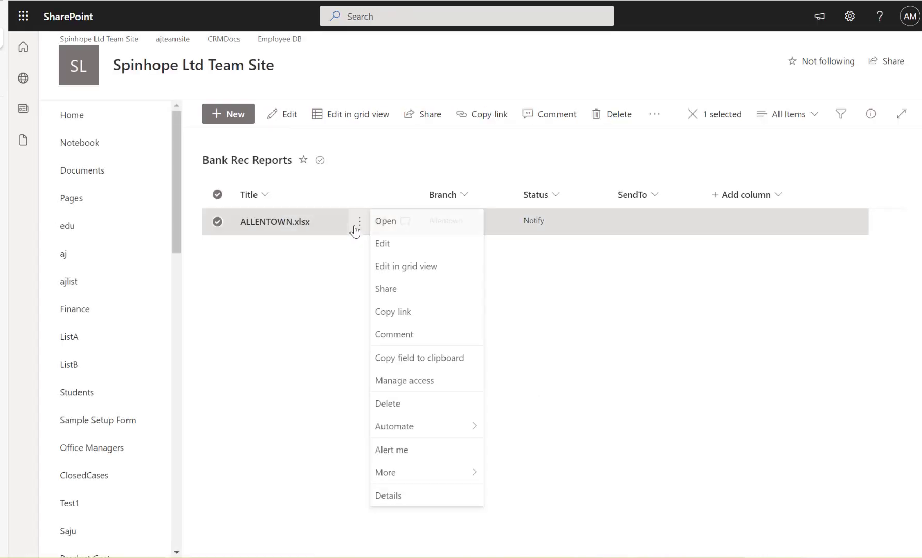
left_click(290, 125)
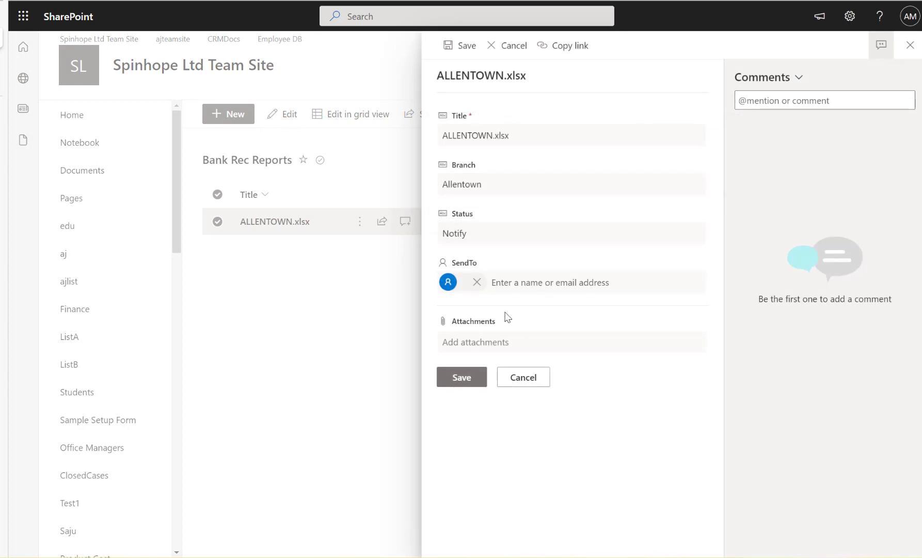
left_click(535, 282)
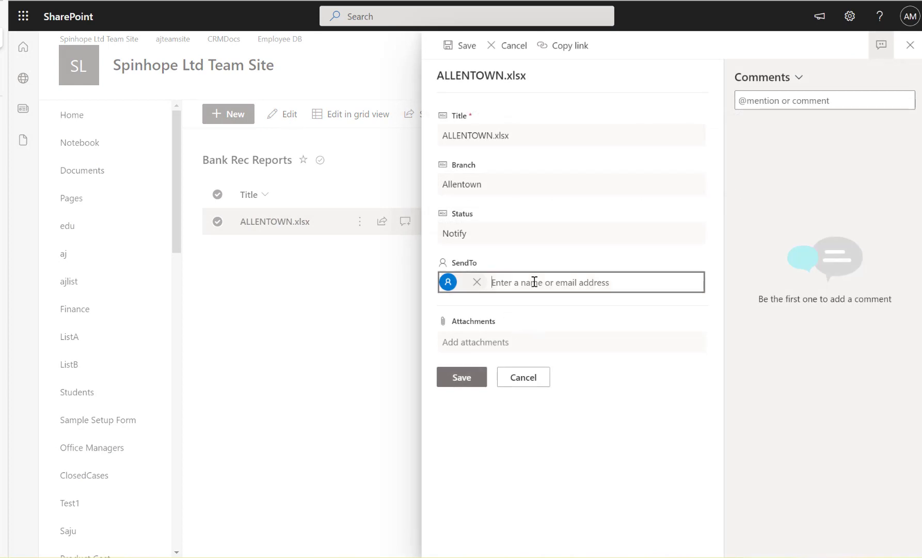
left_click(477, 282)
type("ajith")
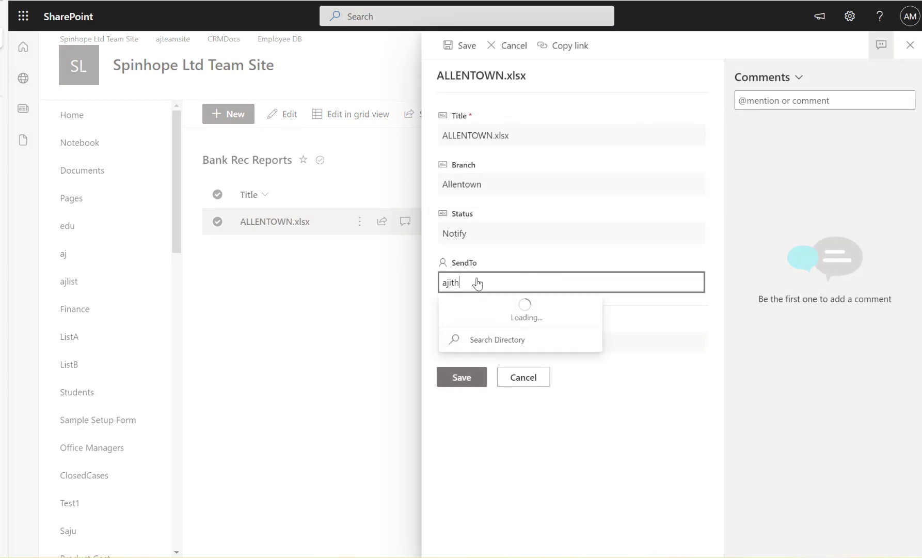
left_click(499, 312)
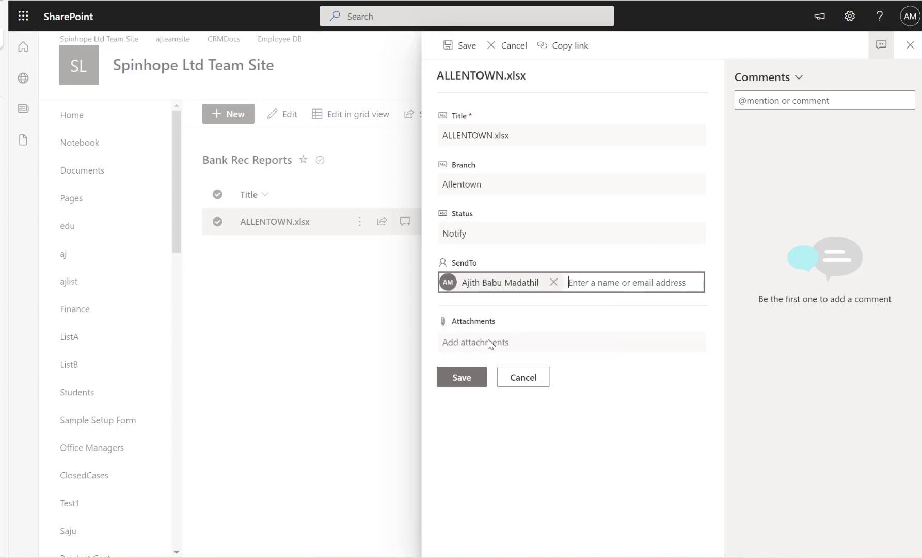
left_click(464, 380)
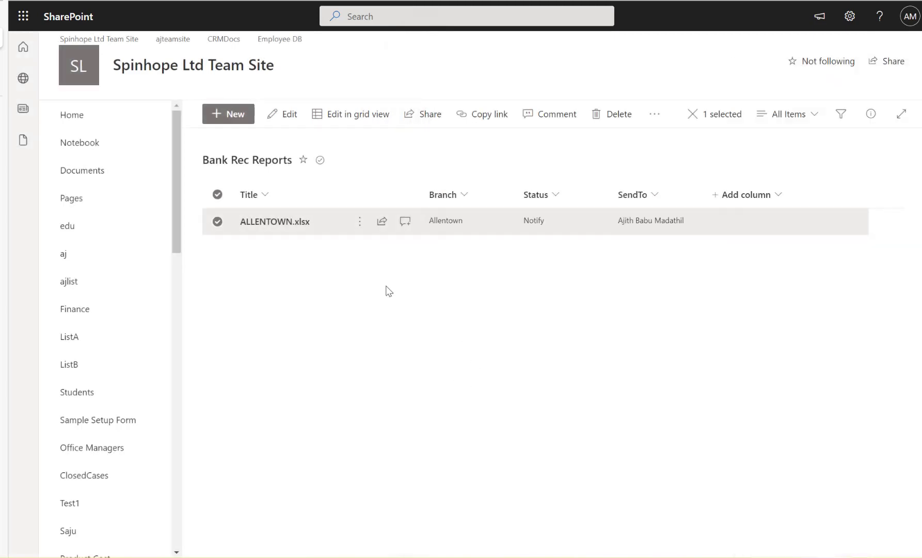
left_click(217, 222)
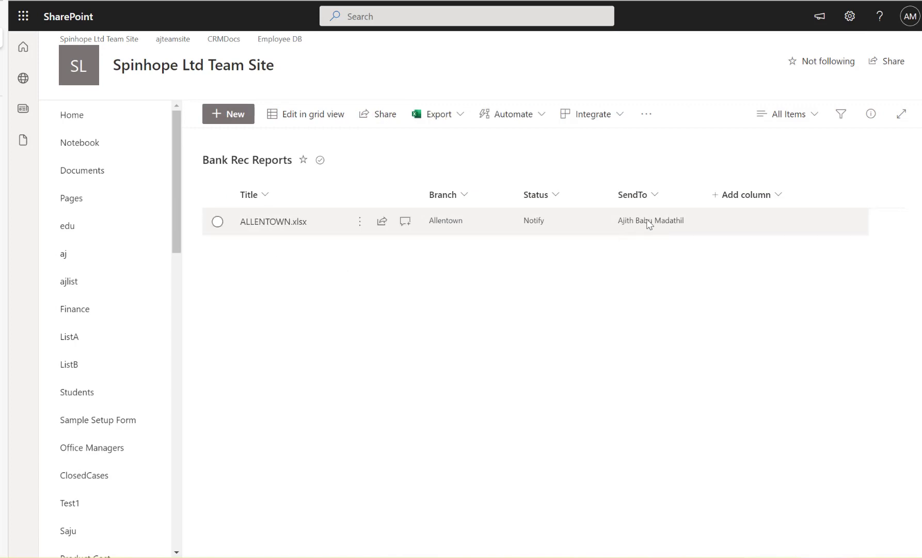
- Switch to Power Automate and create an unnamed instant cloud flow using the Manually trigger a flow trigger
left_click(1, 86)
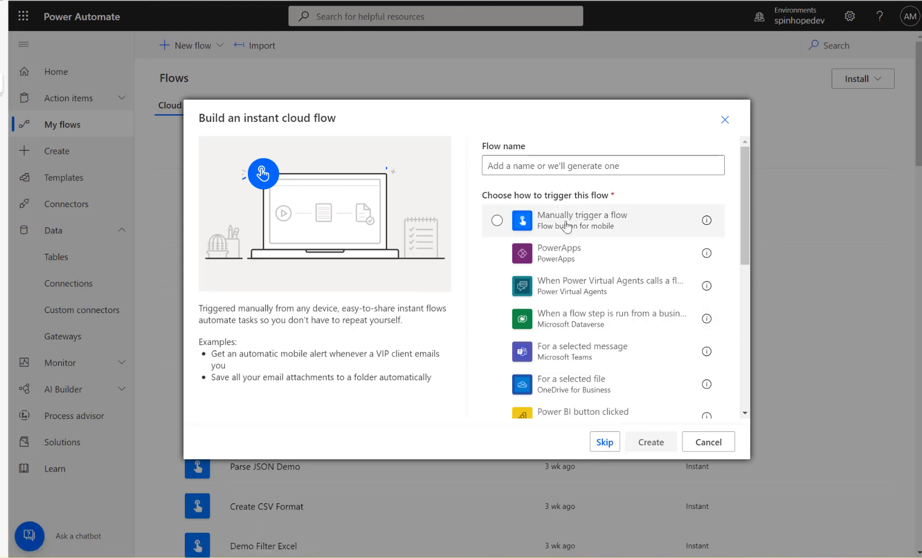
left_click(594, 220)
left_click(650, 441)
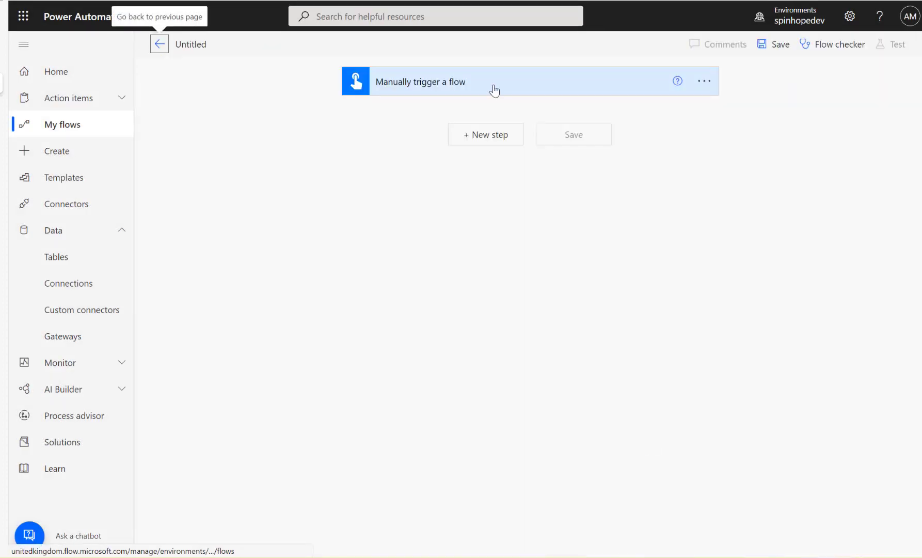
- Add a SharePoint Get items action for the Bank Rec Reports list on the Spinhope Ltd Team Site
left_click(482, 144)
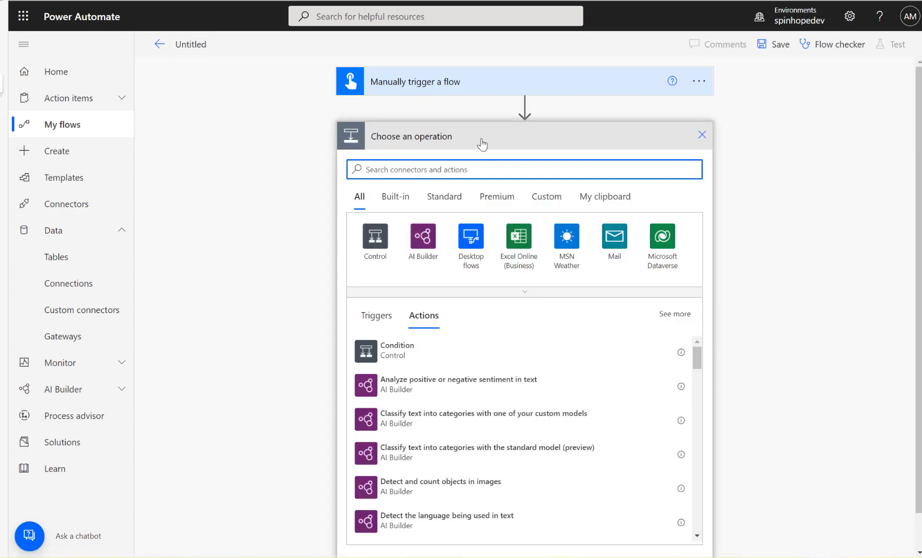
type("sharepoint")
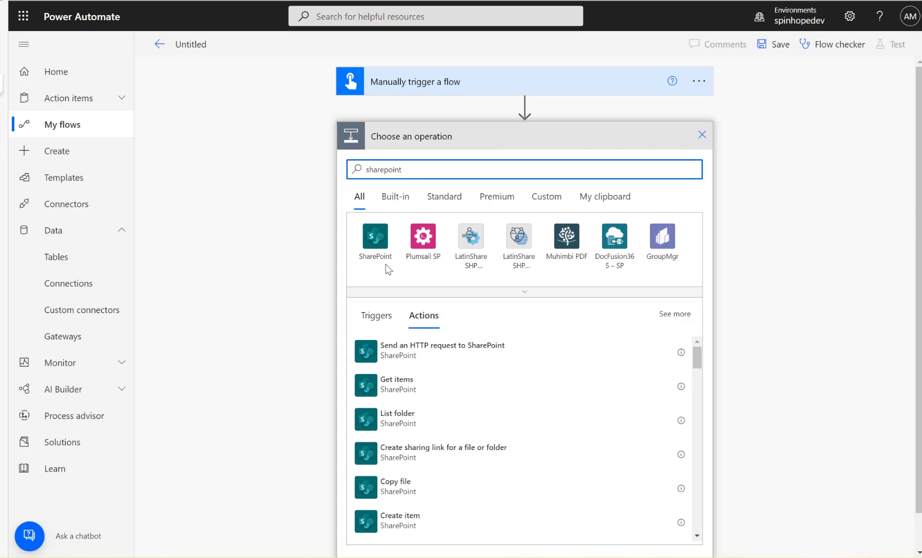
left_click(399, 386)
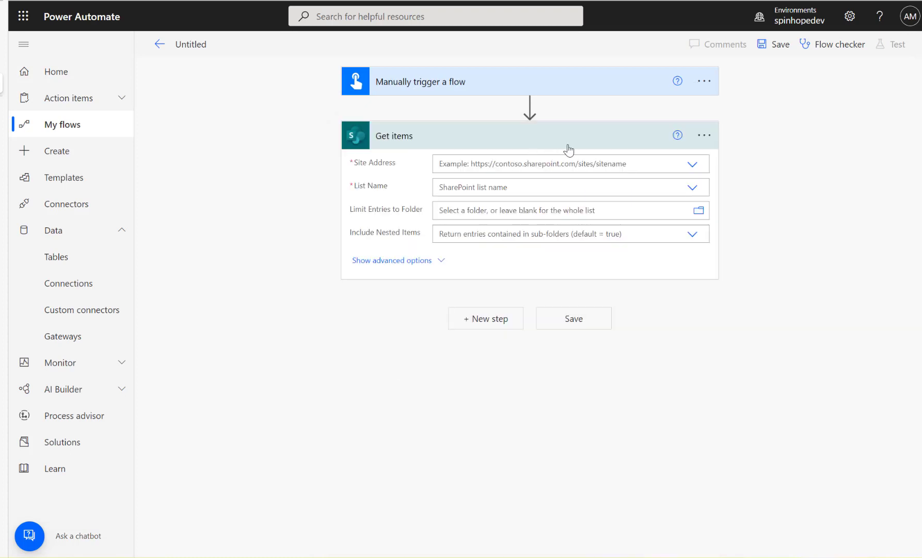
left_click(692, 164)
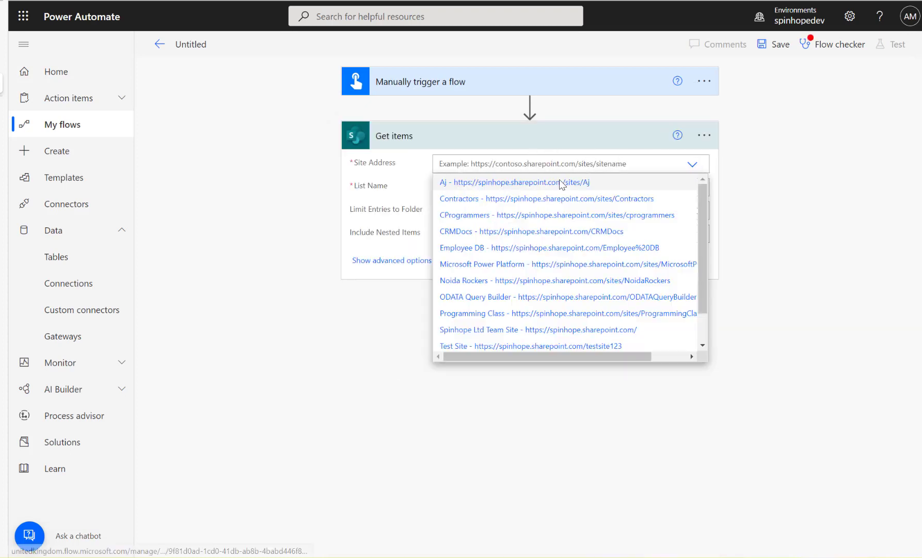
left_click(577, 333)
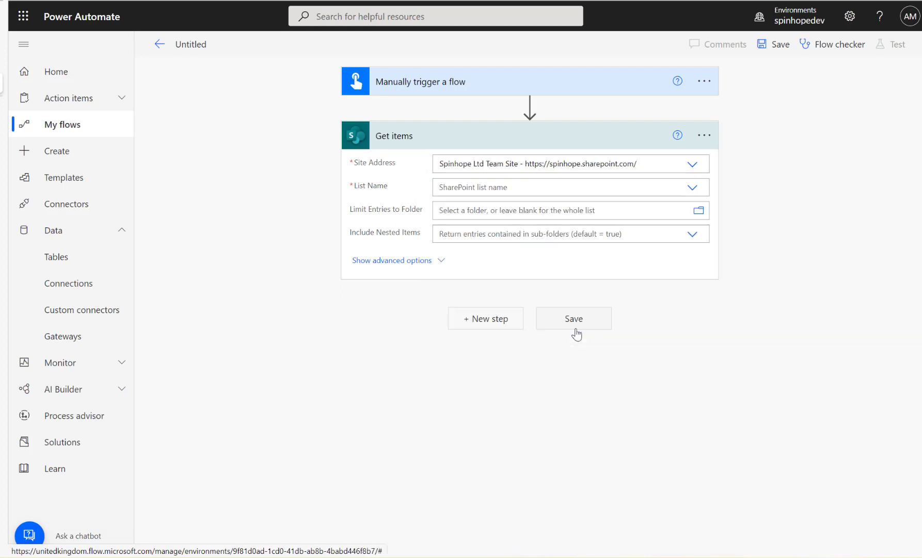
left_click(692, 189)
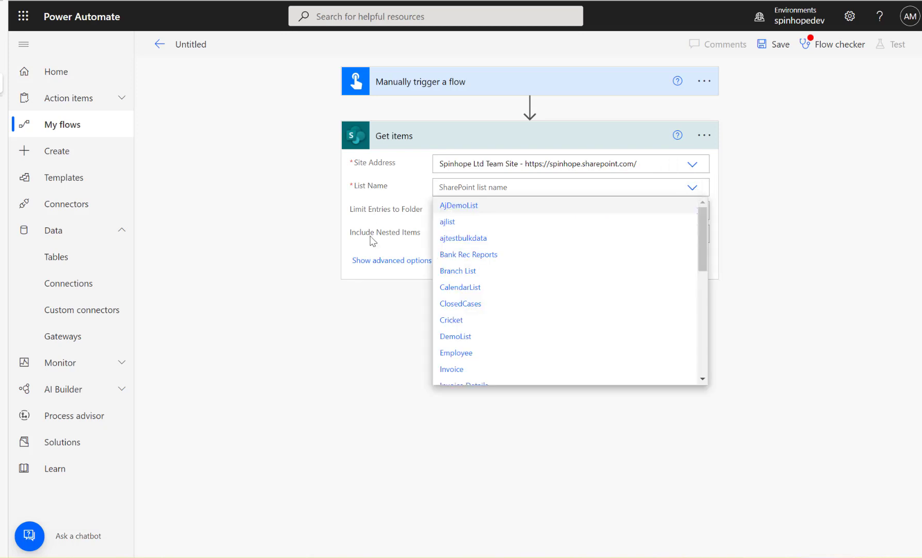
left_click(475, 256)
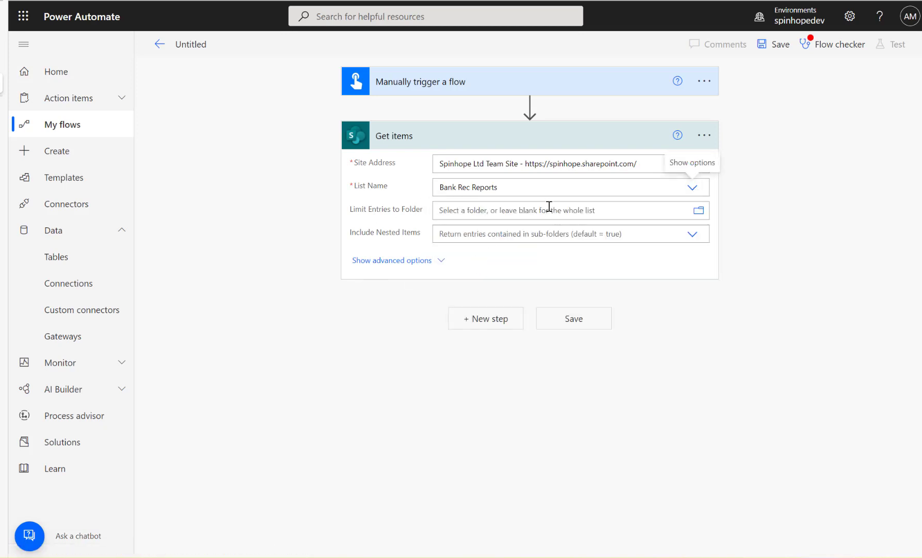
- Add a Compose action with the ID from Get items as its input and expand it inside the Apply to each loop
left_click(479, 324)
type("compose")
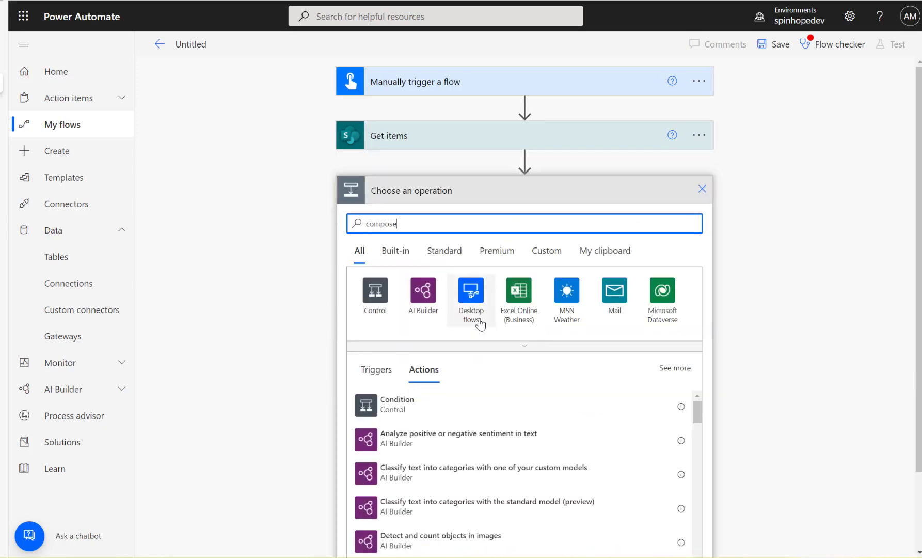
left_click(407, 414)
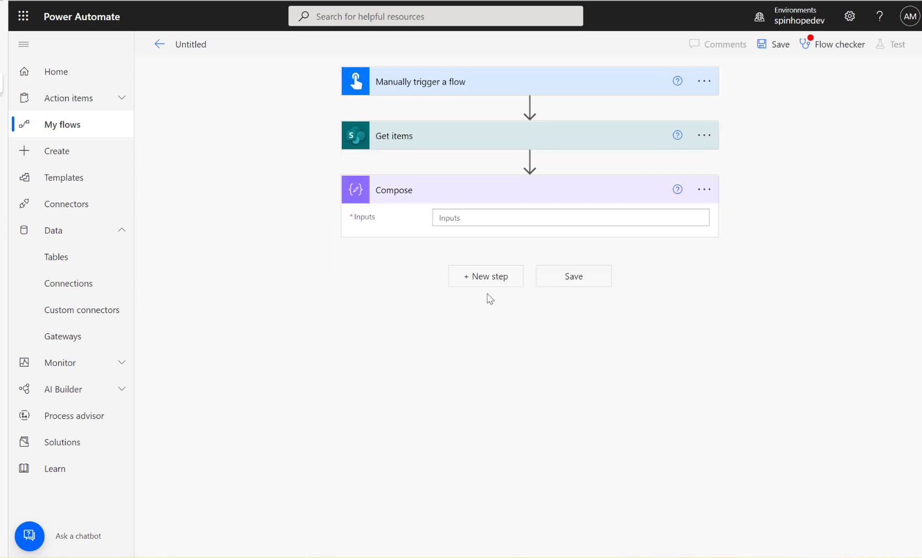
left_click(513, 223)
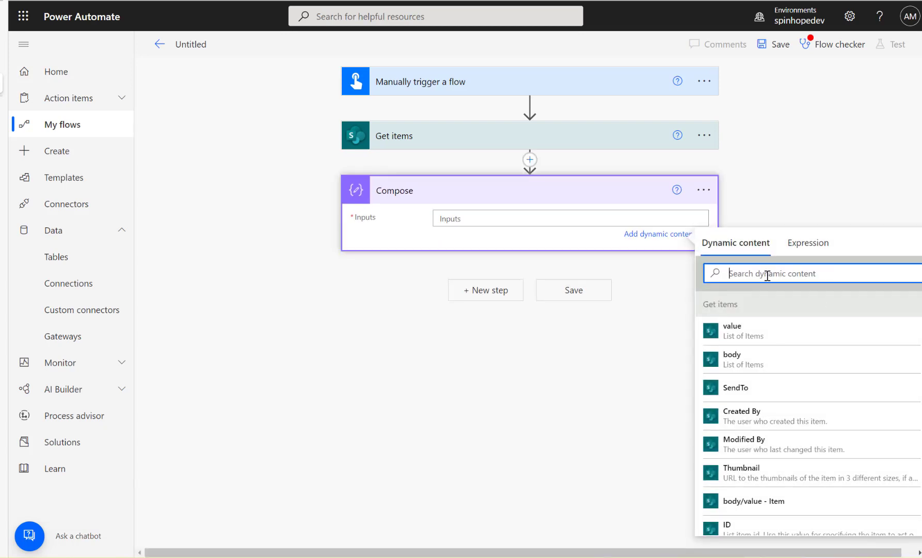
type("id")
left_click(755, 333)
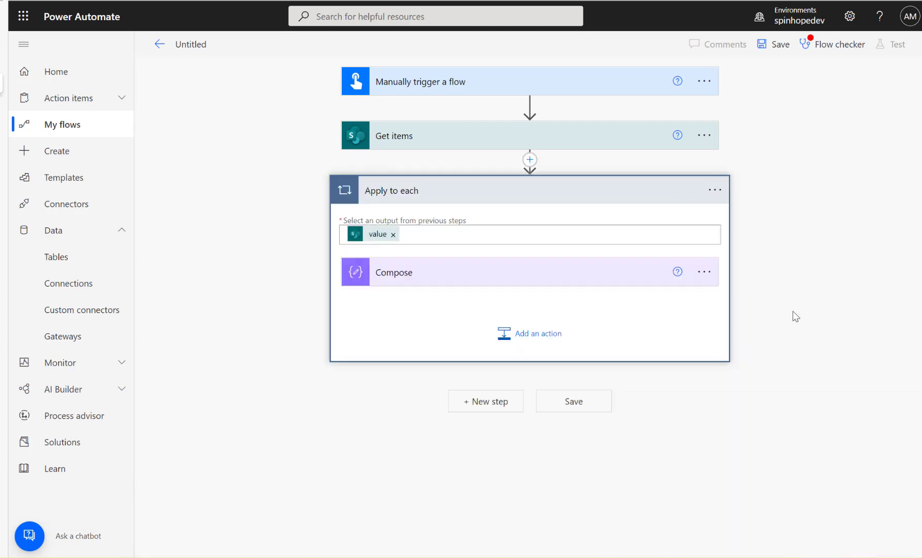
left_click(409, 270)
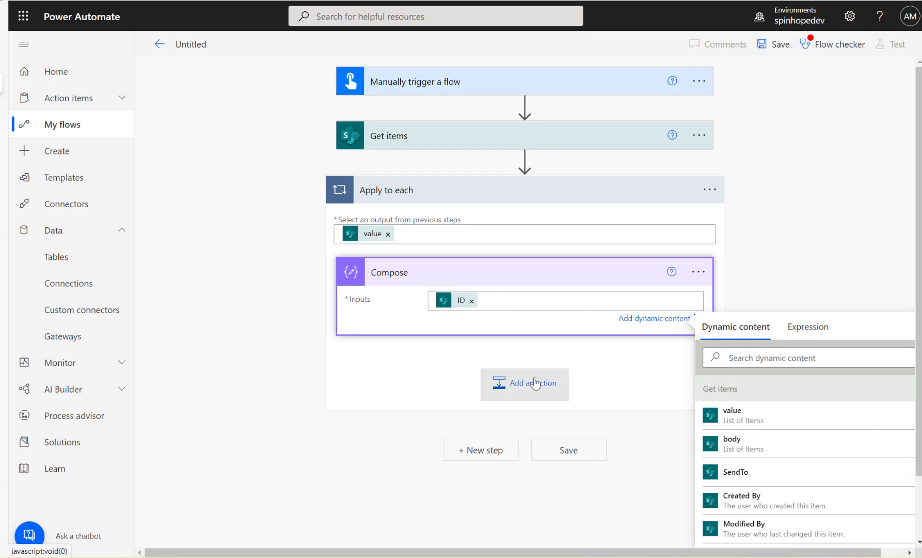
- Check the SharePoint list and the forum post about clearing a person field, and return to the flow
mouse_move(10, 41)
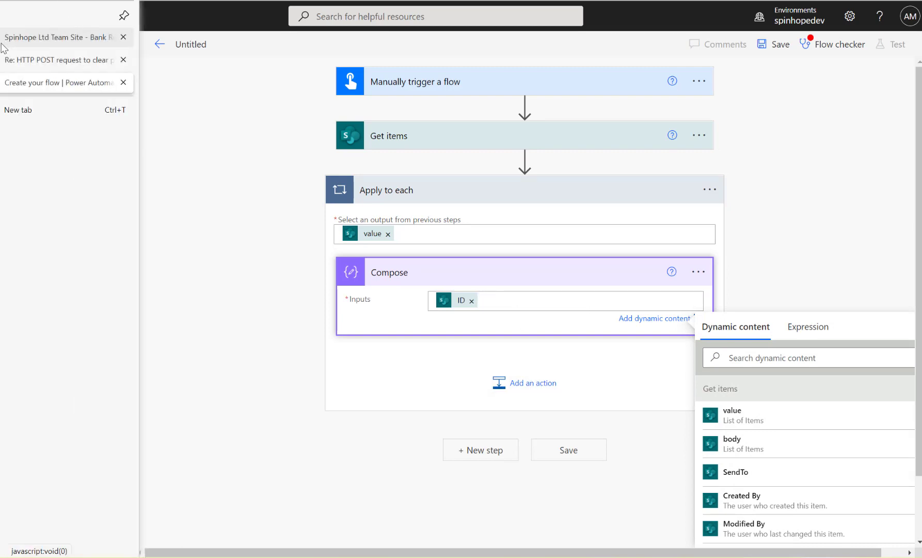
left_click(67, 40)
left_click(2, 60)
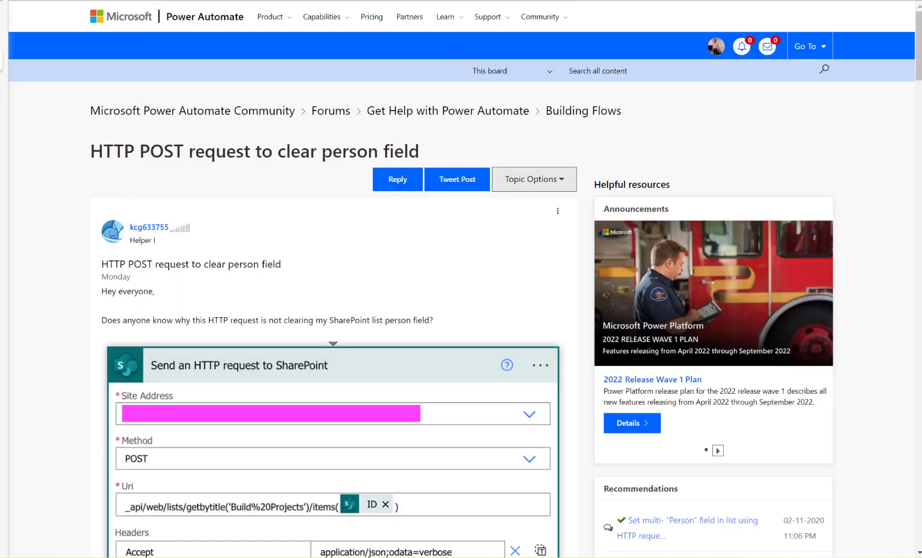
mouse_move(3, 88)
left_click(57, 82)
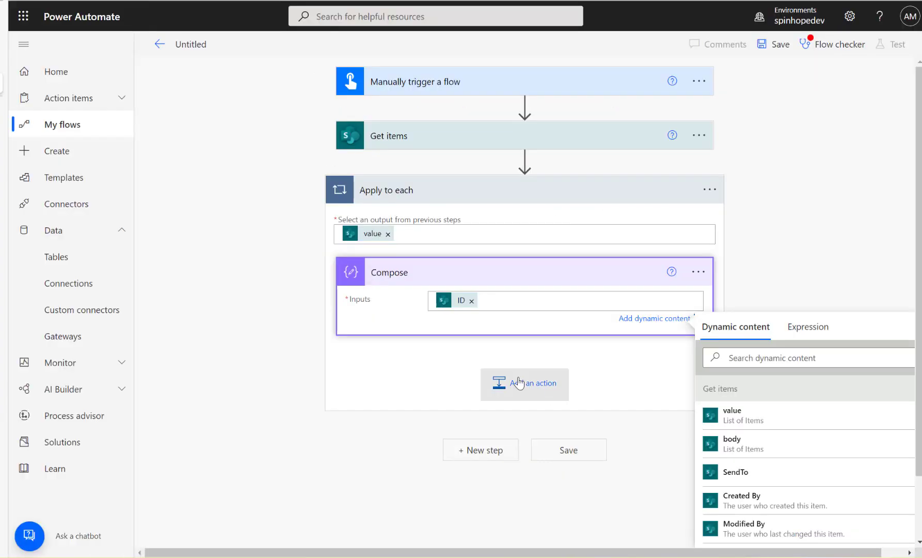
- Add a Send an HTTP request to SharePoint action after Compose inside the Apply to each loop
left_click(519, 382)
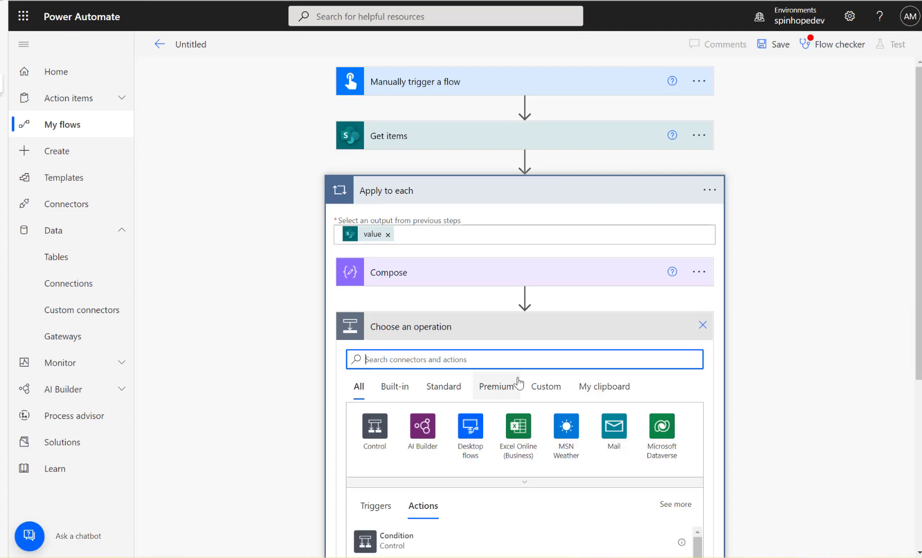
type("sharepoo")
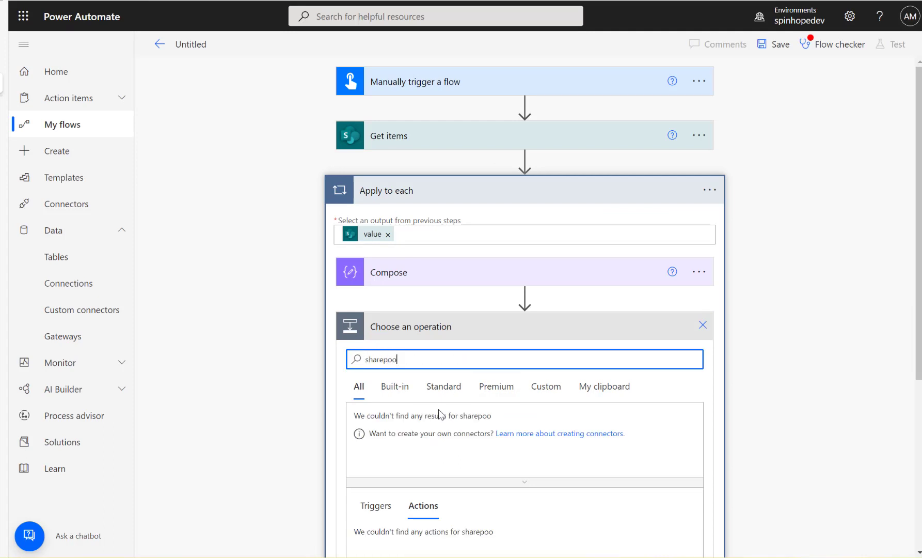
key("BackSpace")
type("int")
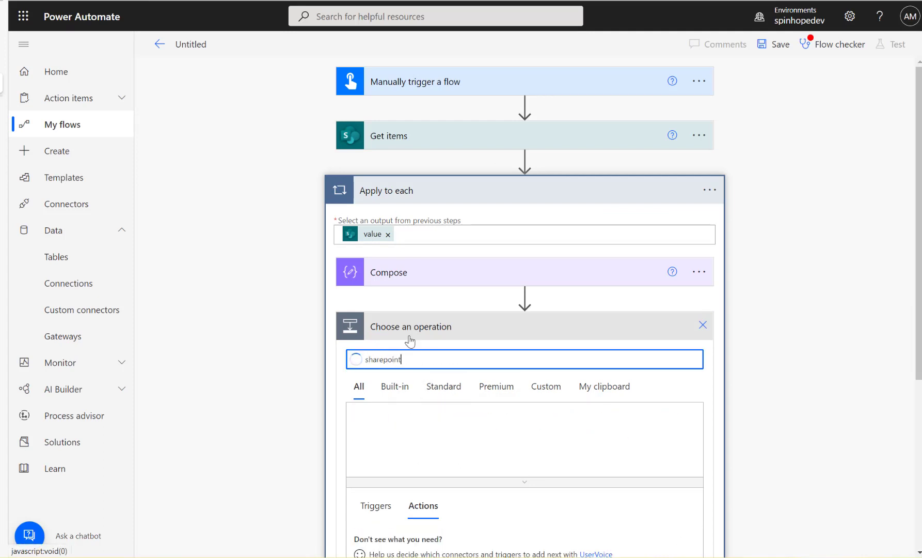
left_click(465, 532)
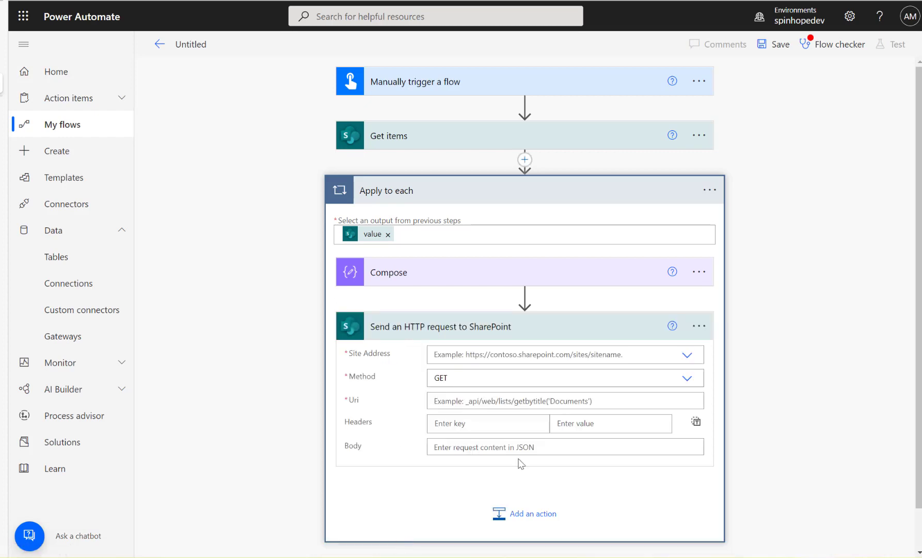
- Set the HTTP request's site address to Spinhope Ltd Team Site and its method to POST
left_click(686, 356)
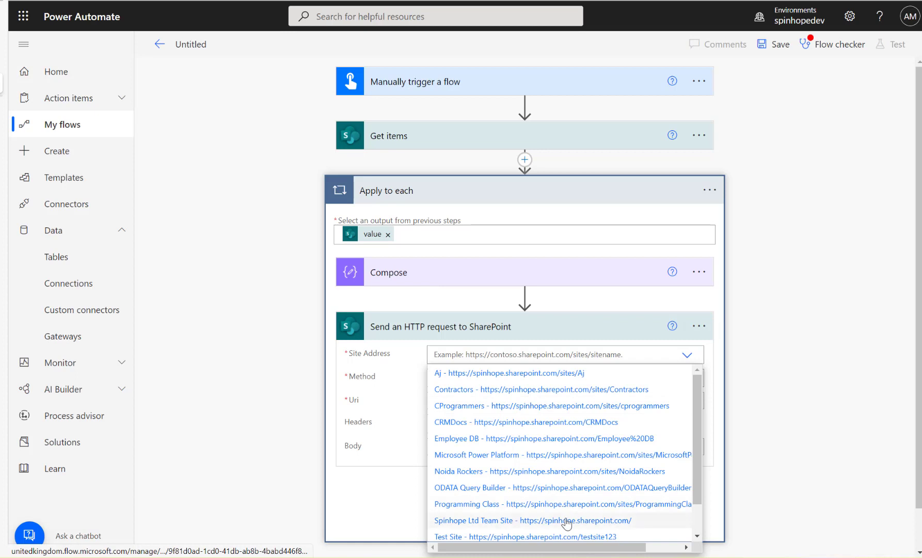
left_click(567, 522)
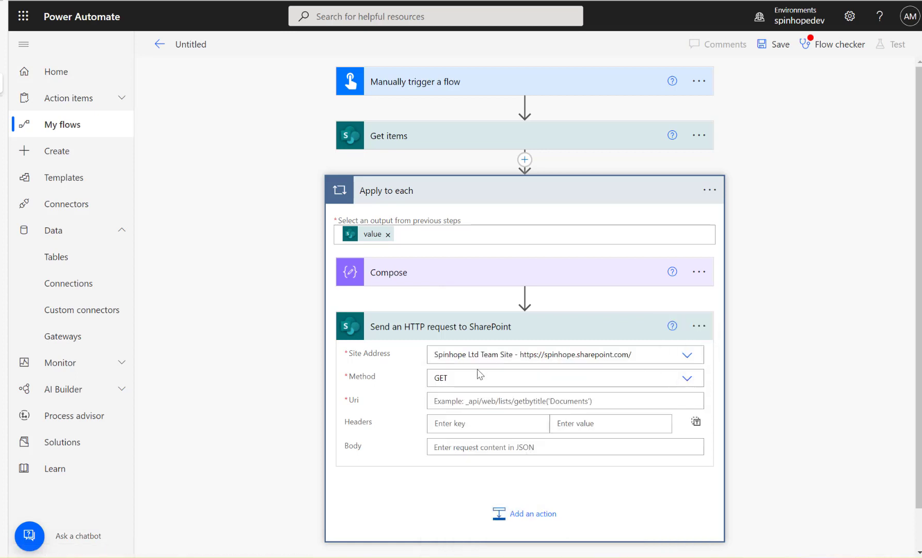
left_click(640, 378)
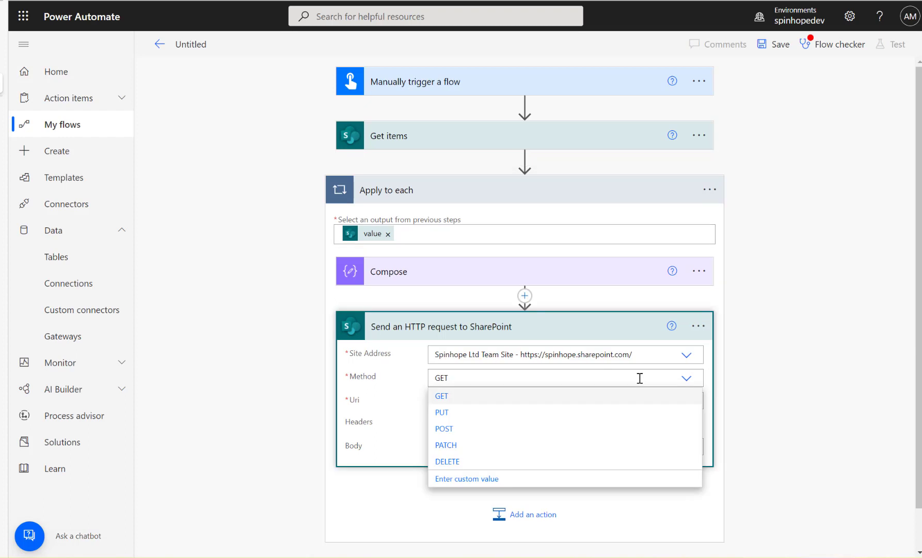
left_click(444, 429)
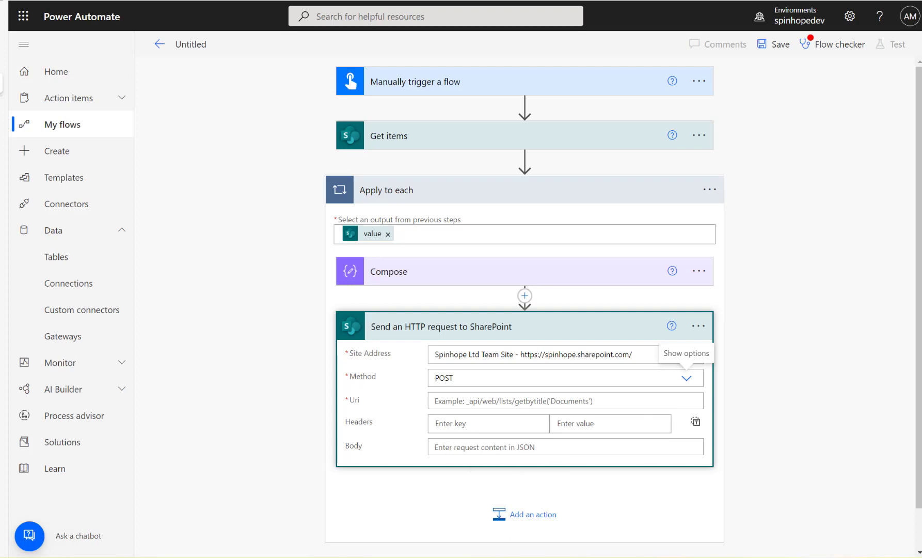
- Enter the Uri _api/web/lists/getbytitle('Bank Rec Reports')/Items() with plain spaces in the list name instead of %20
left_click(492, 401)
type("_api/web/lists/getbytitle('Bank%20Rec%20Reports')/Items()")
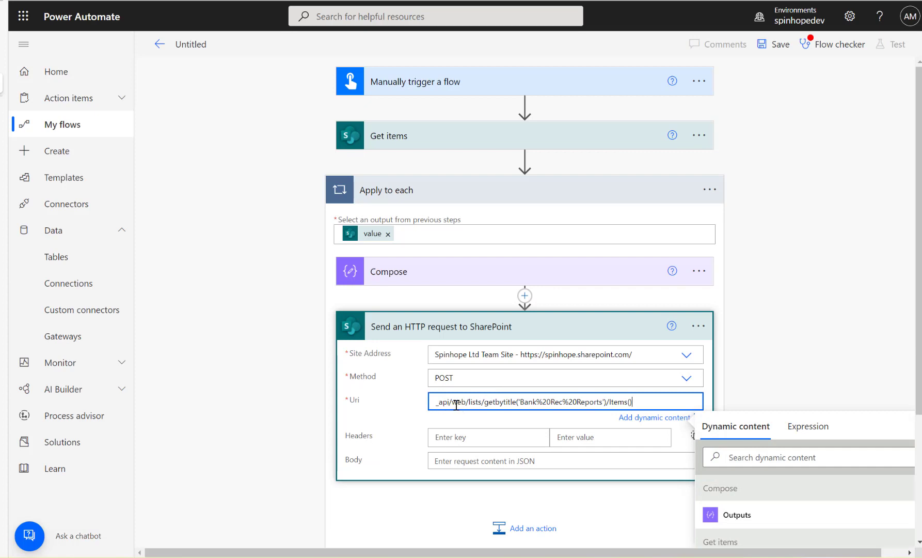
left_click(550, 401)
key("BackSpace")
key("BackSpace")
key("BackSpace")
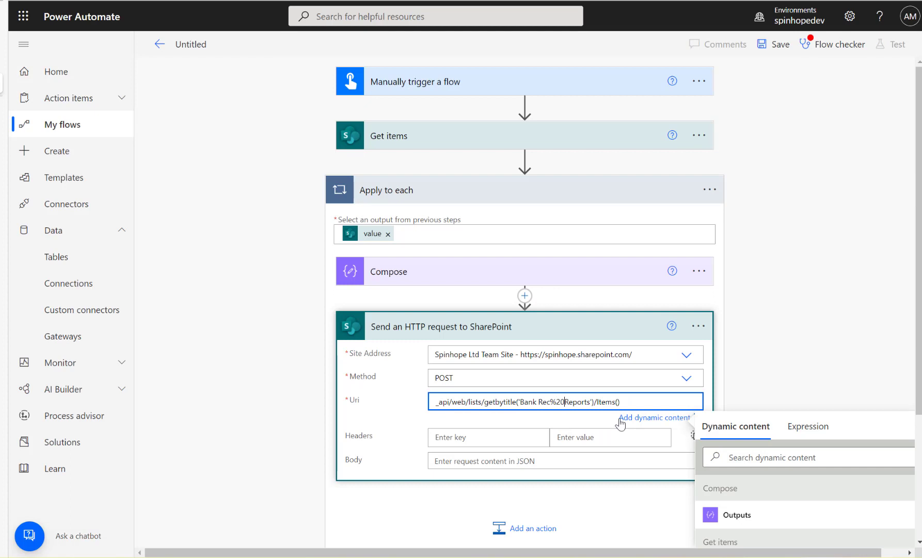
key("BackSpace")
key("BackSpace")
key("BackSpace")
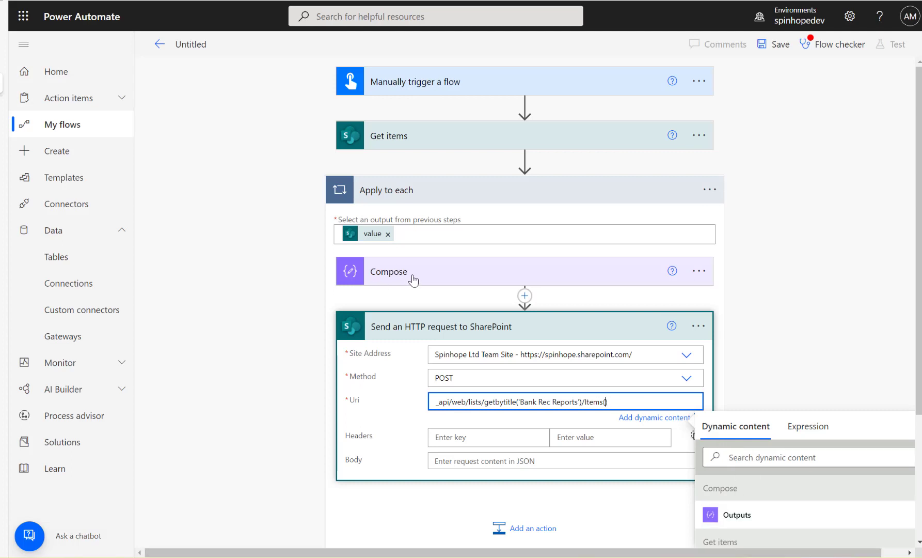
- Insert the ID from Get items between the parentheses of Items() in the Uri
left_click(743, 456)
type("id")
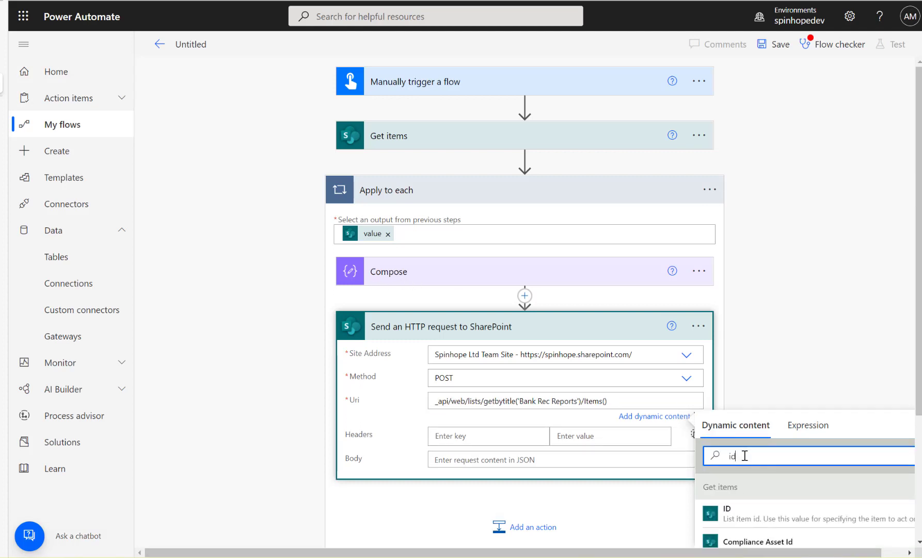
left_click(762, 518)
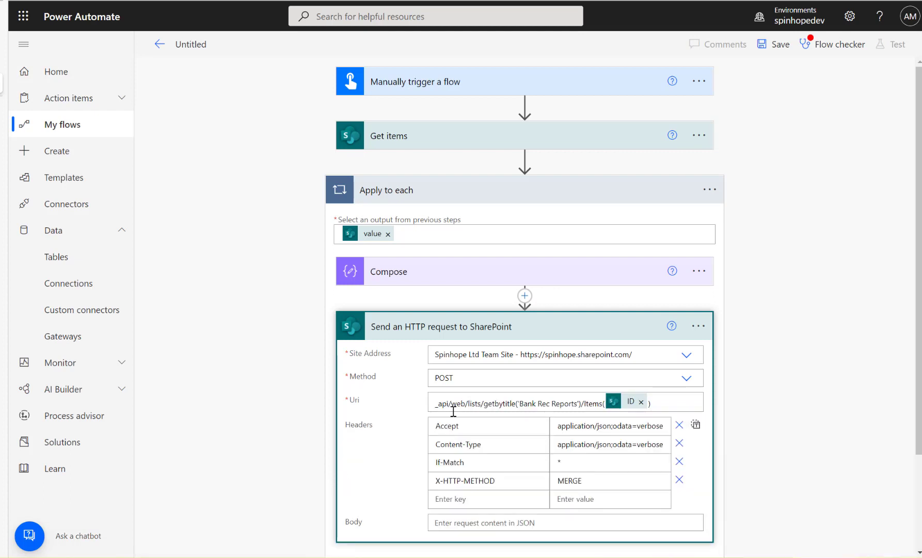
- Set the request Body to JSON with '__metadata' type 'SP.Data.Bank_x0020_Rec_x0020_ReportsListItem' and 'SendToId' set to -1
scroll(454, 411, "down", 1)
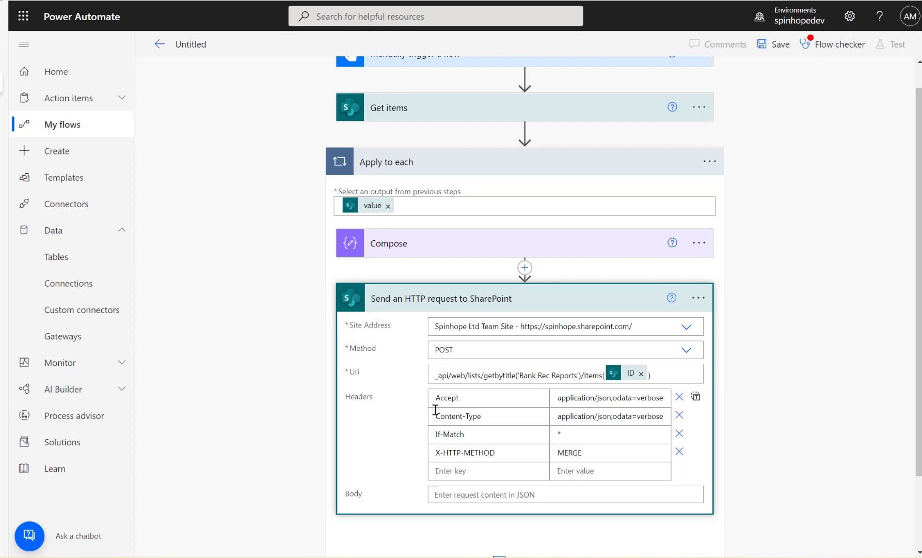
left_click(500, 495)
type("{ '__metadata':{'type':'SP.Data.Bank_x0020_Rec_x0020_ReportsListItem'}, 'SendToId':-1 }")
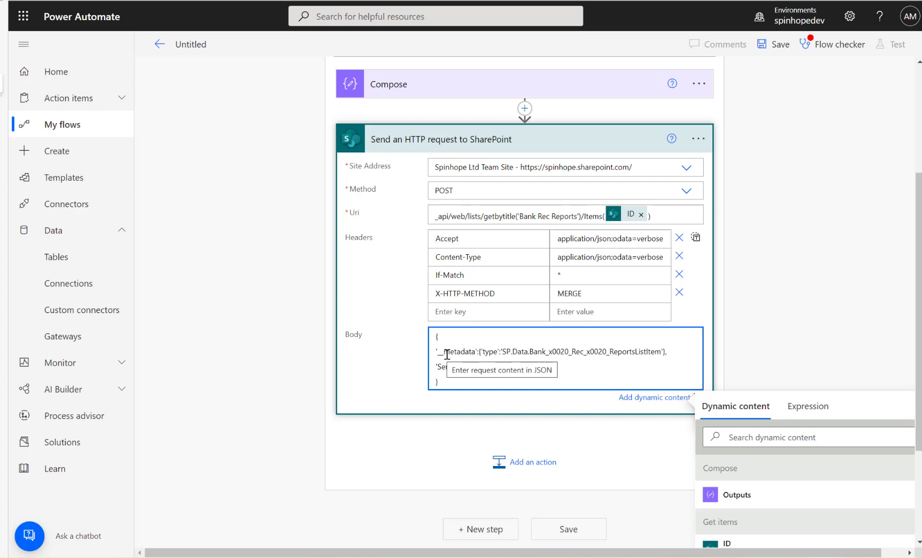
- Remove and re-enter the two underscores before metadata in the request Body
left_click(447, 354)
key("BackSpace")
key("BackSpace")
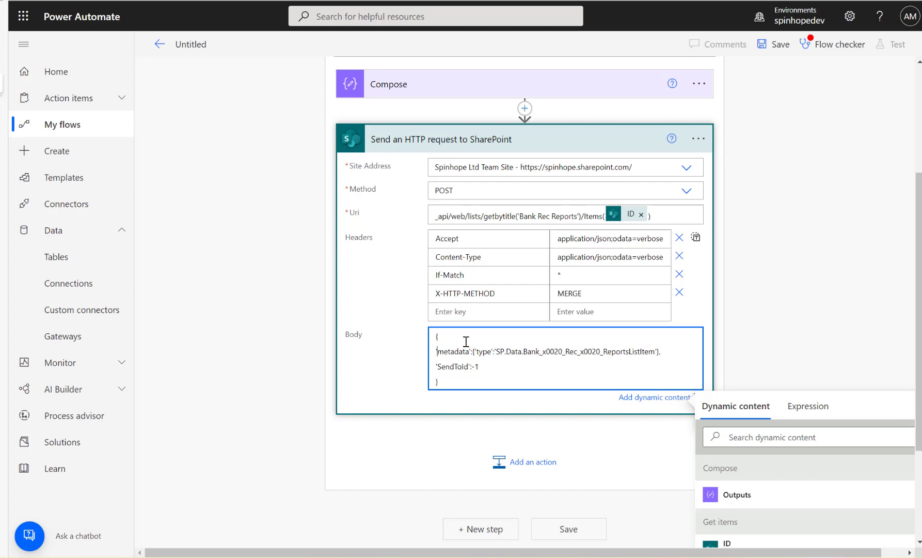
type("__")
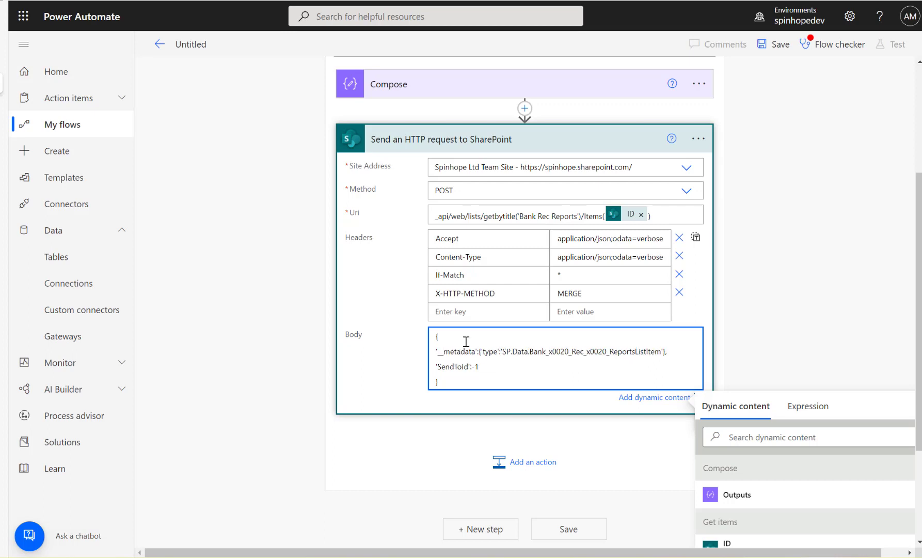
key("BackSpace")
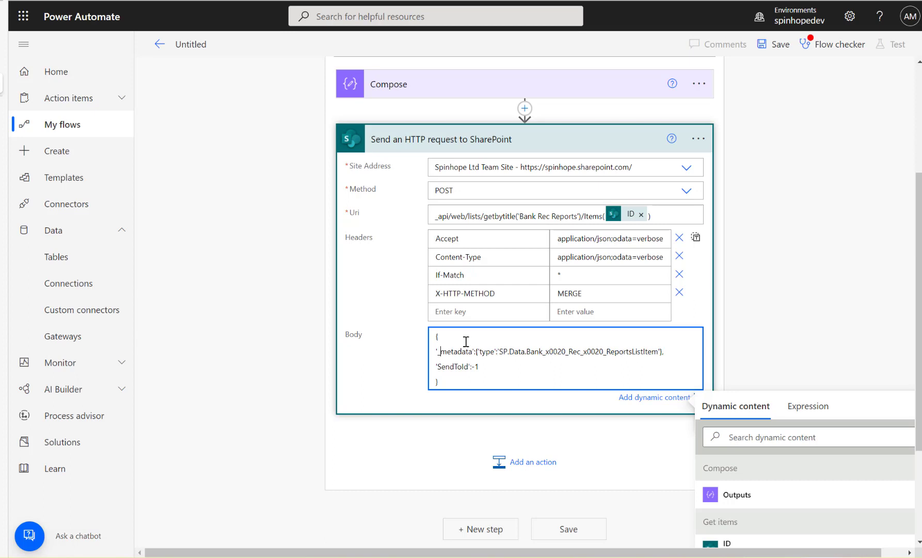
type("_")
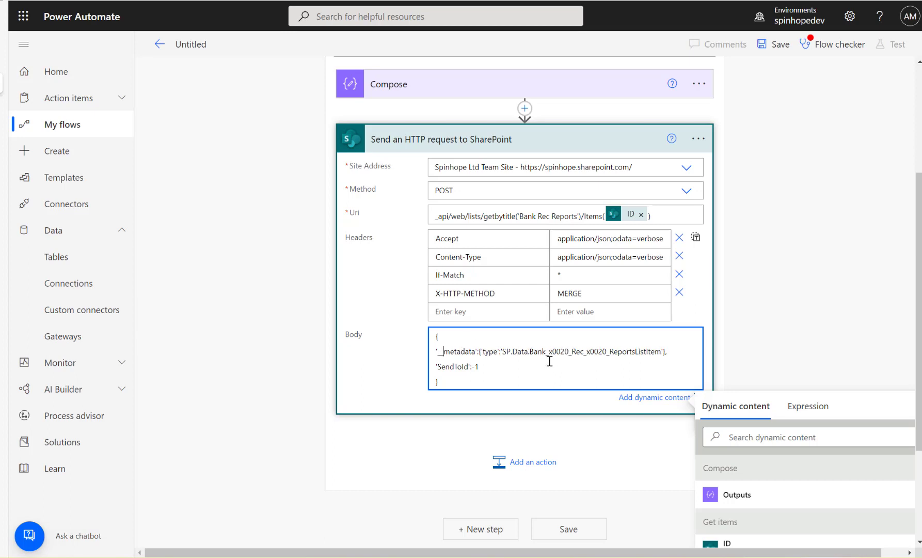
- Highlight the first _x0020_ in the Body's type name, check the Bank Rec Reports list in SharePoint, and return to the flow
left_click_drag(545, 353, 575, 357)
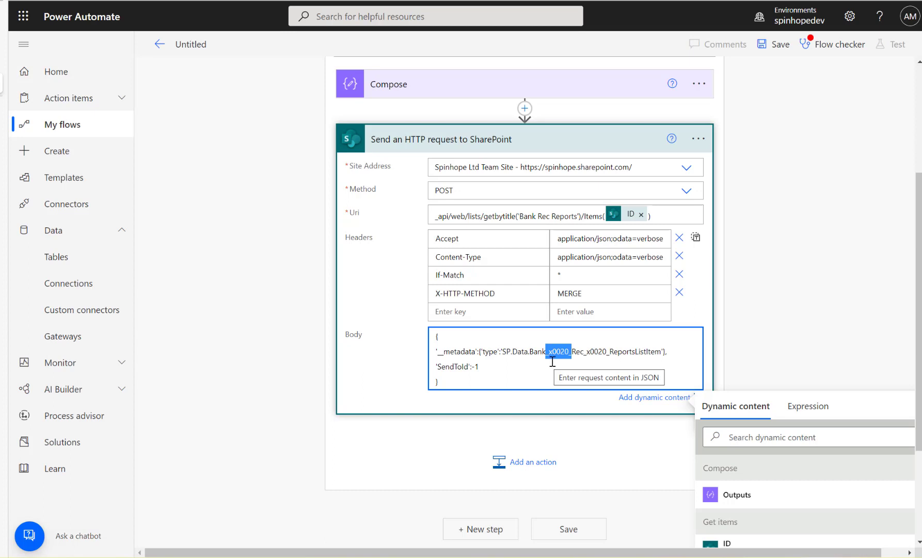
left_click(2, 38)
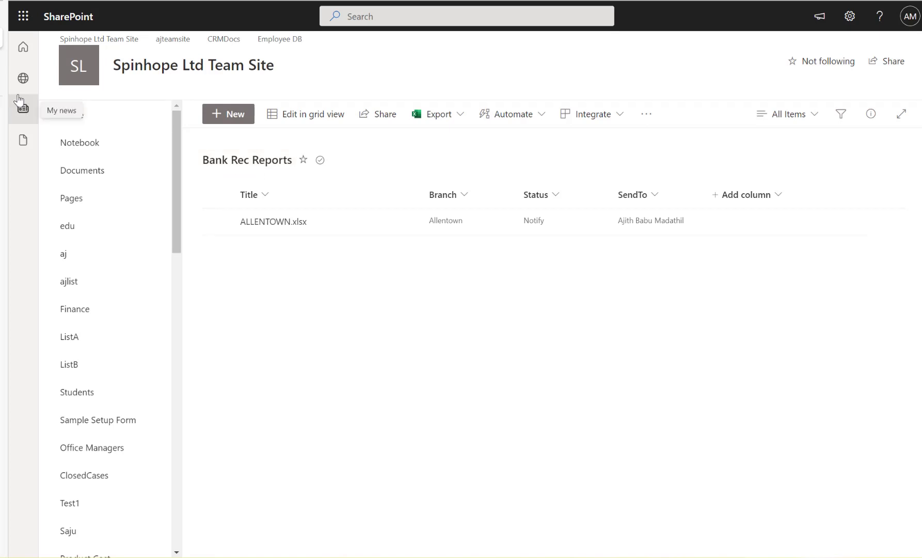
left_click(2, 88)
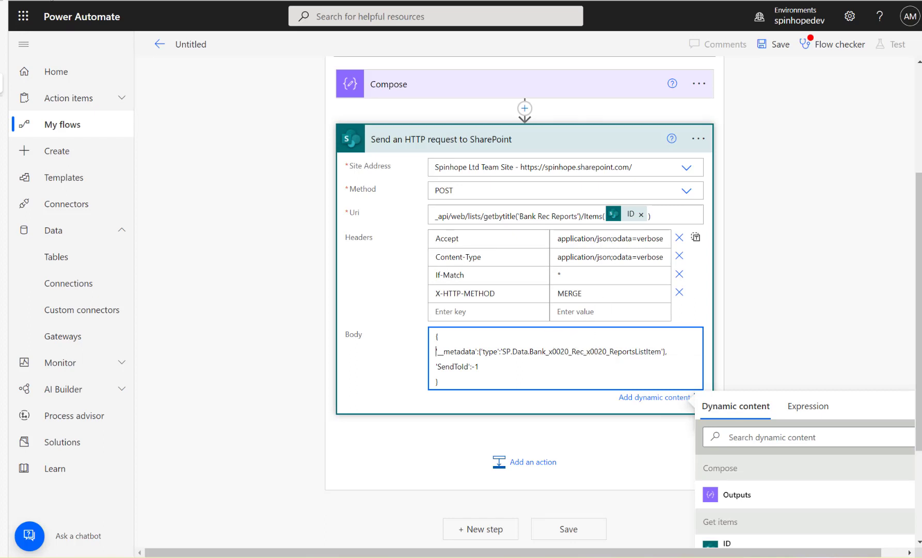
mouse_move(2, 45)
left_click_drag(484, 215, 381, 221)
key("ctrl+c")
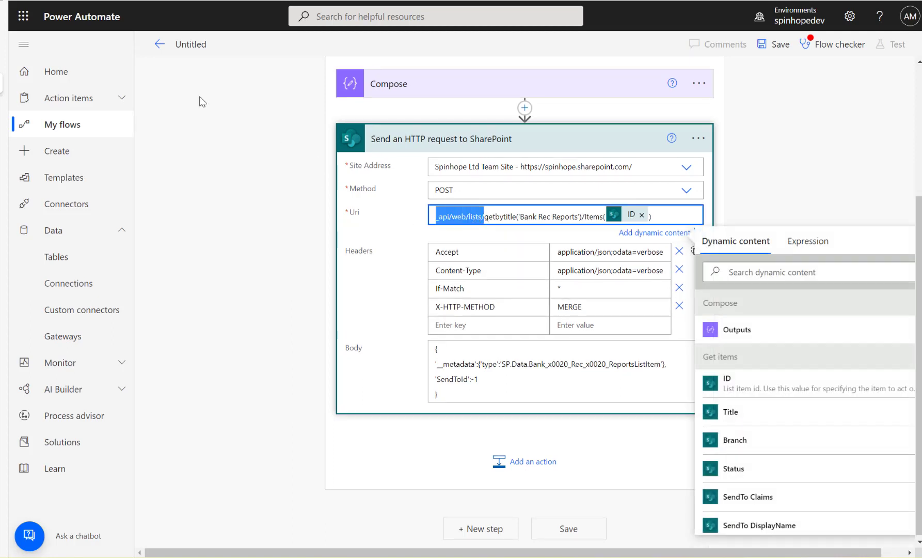
left_click(3, 45)
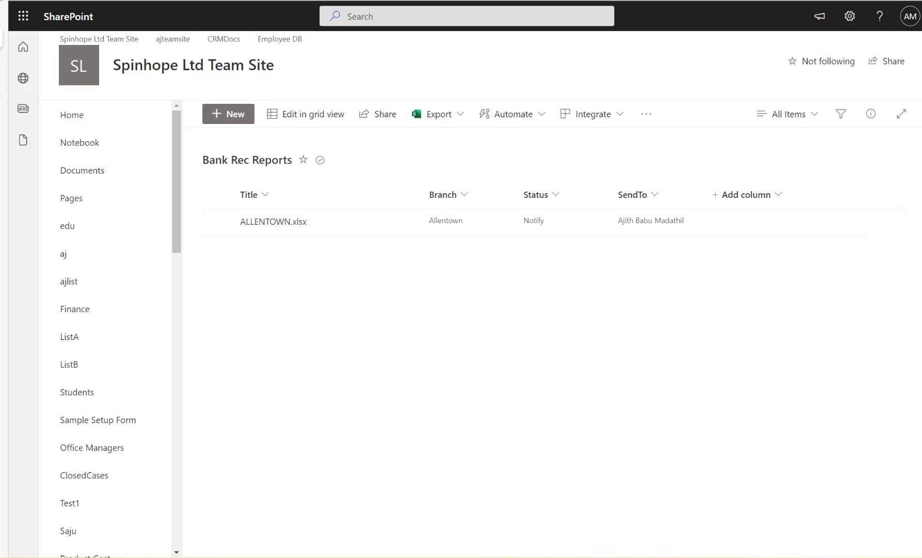
key("ctrl+v")
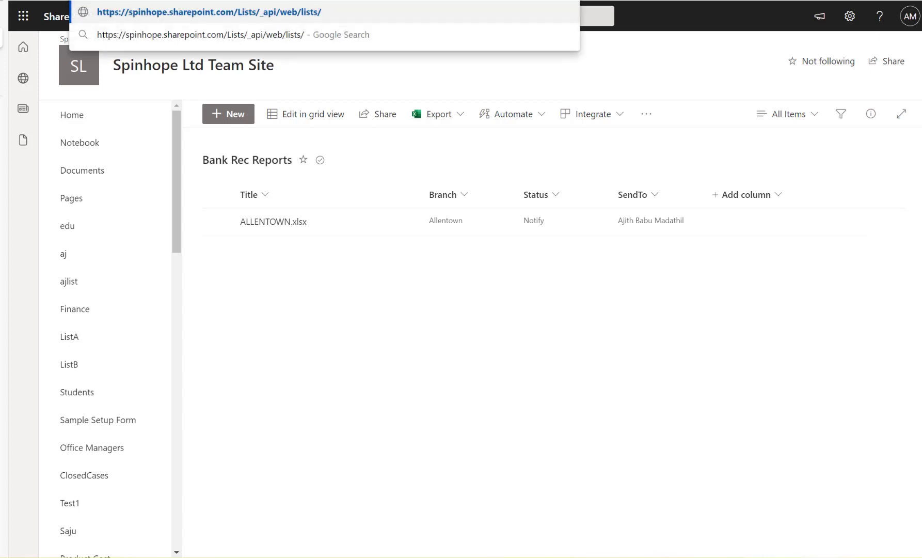
key("Return")
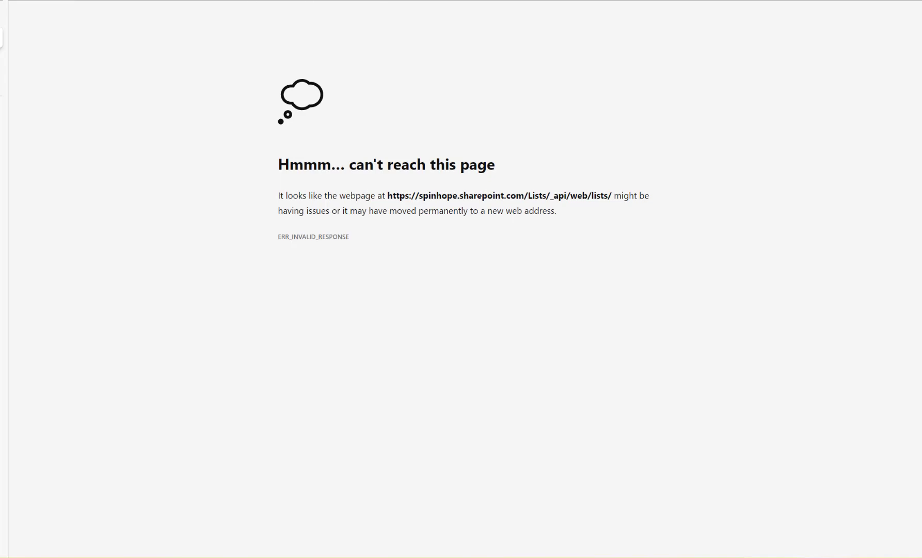
key("BackSpace")
key("BackSpace")
key("BackSpace")
key("BackSpace")
key("BackSpace")
key("BackSpace")
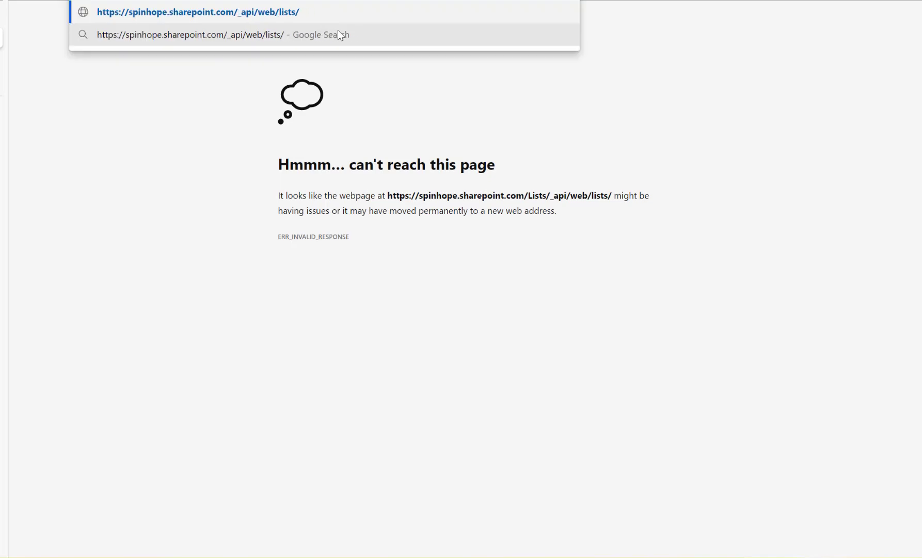
key("Return")
- Search the page for Bank and highlight the ListItemEntityTypeFullName value of the Bank Rec Reports list
key("ctrl+f")
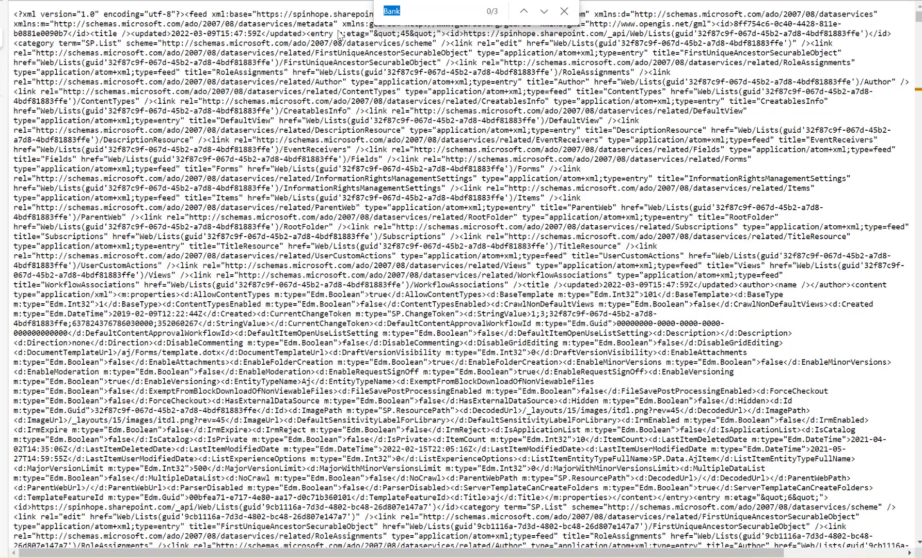
type("Bank")
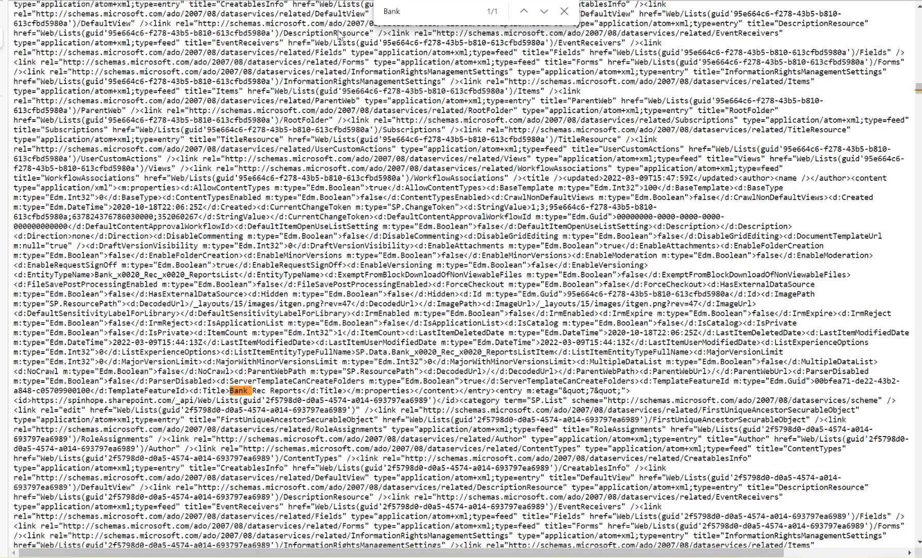
key("BackSpace")
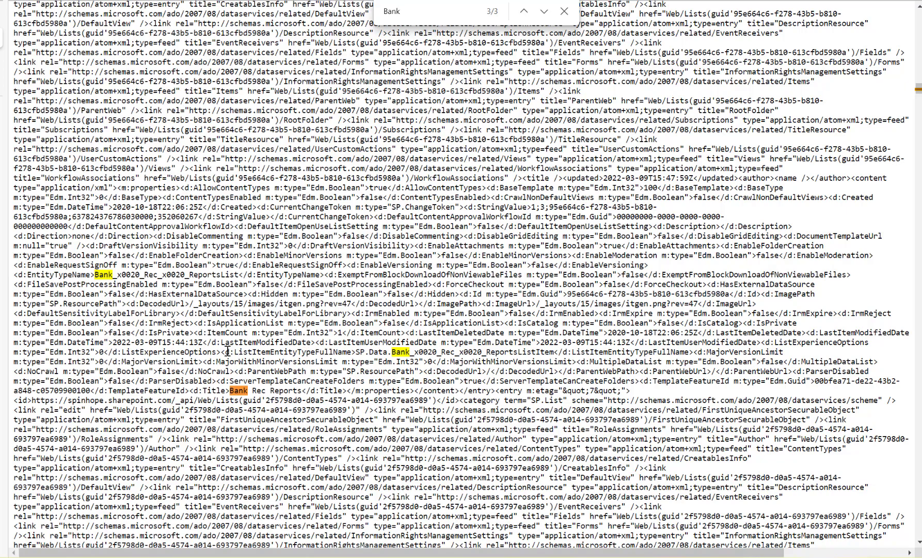
left_click_drag(221, 351, 556, 354)
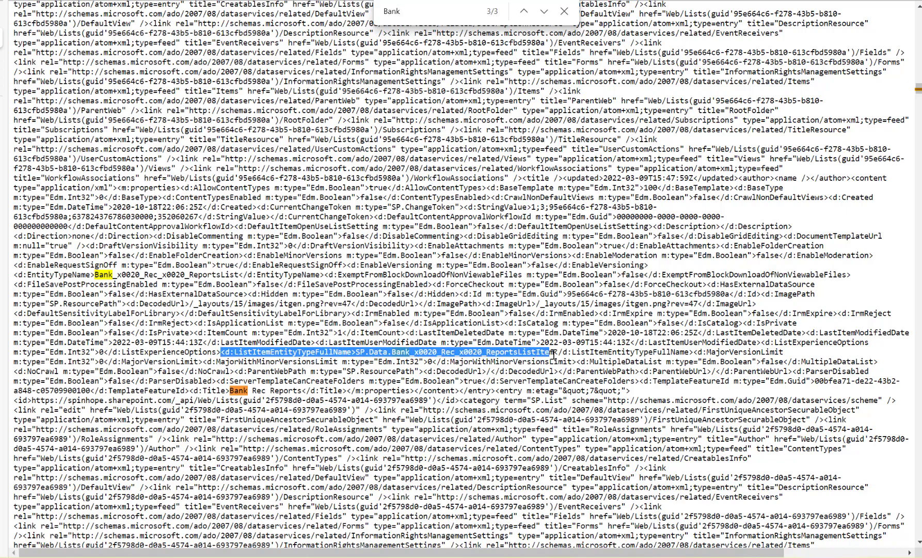
left_click(391, 354)
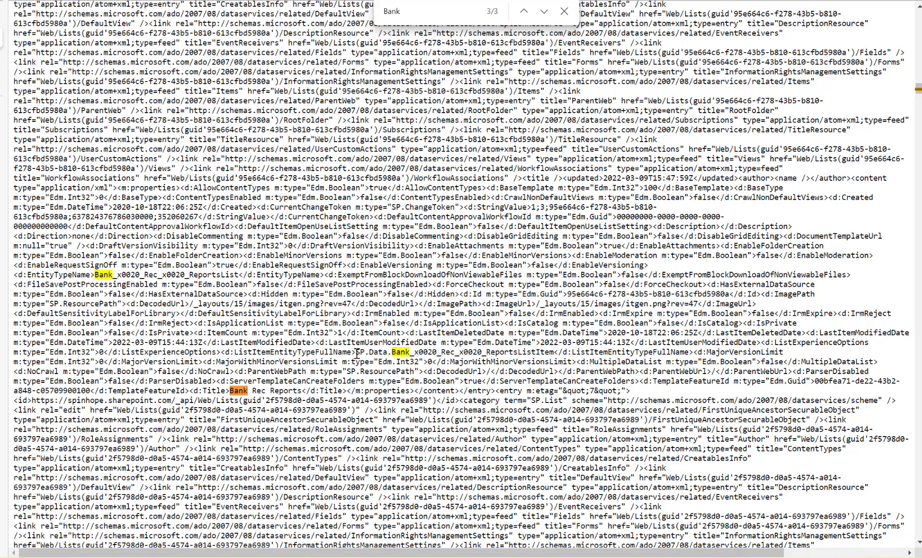
left_click_drag(356, 353, 547, 353)
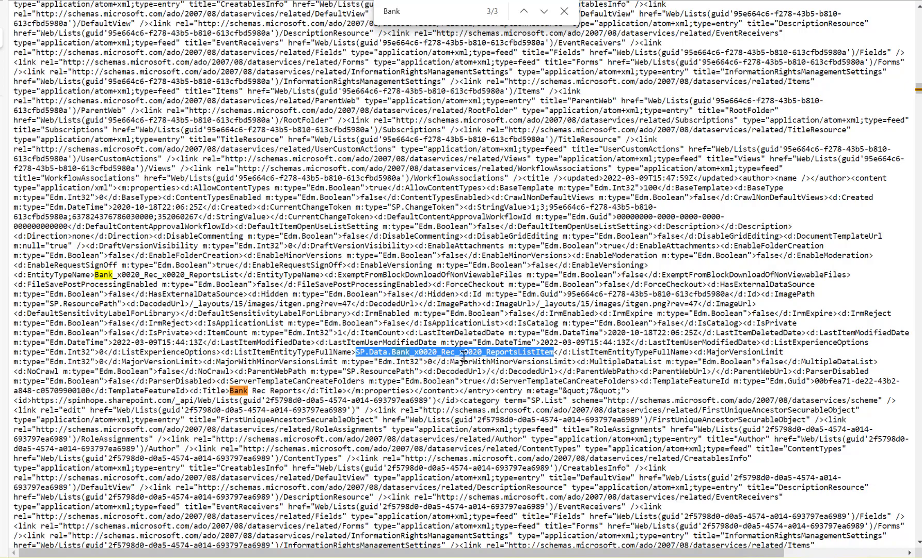
left_click_drag(479, 357, 539, 354)
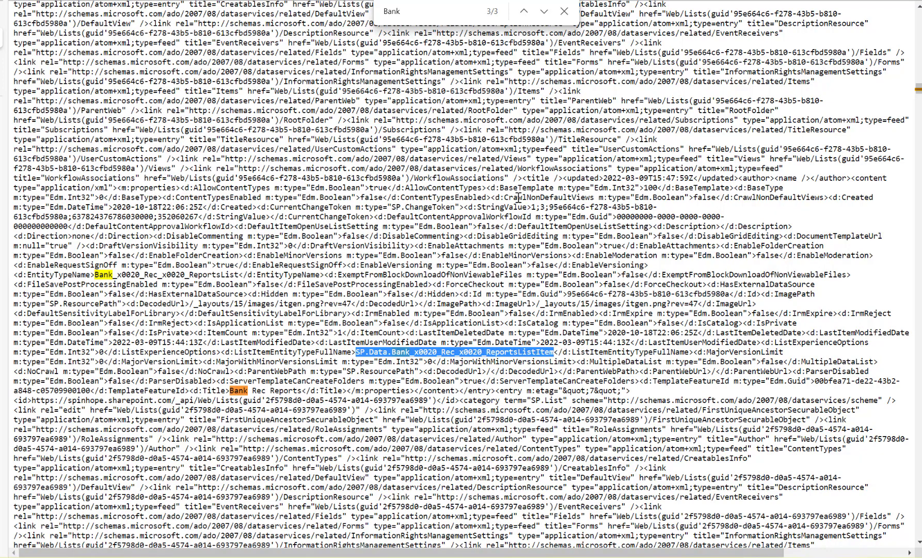
- Return to the Power Automate flow and name it Demo Update clear person group field
left_click(2, 87)
left_click(236, 355)
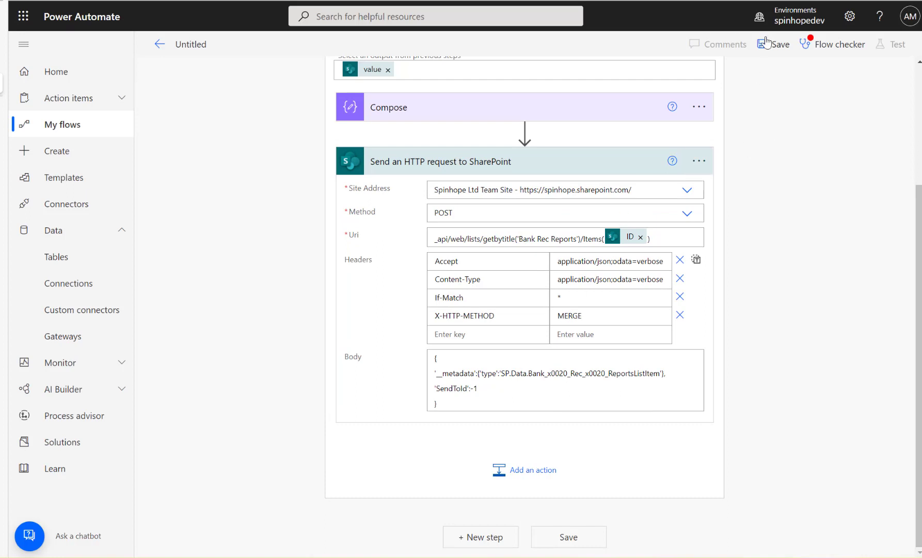
left_click(190, 45)
type("Demo U")
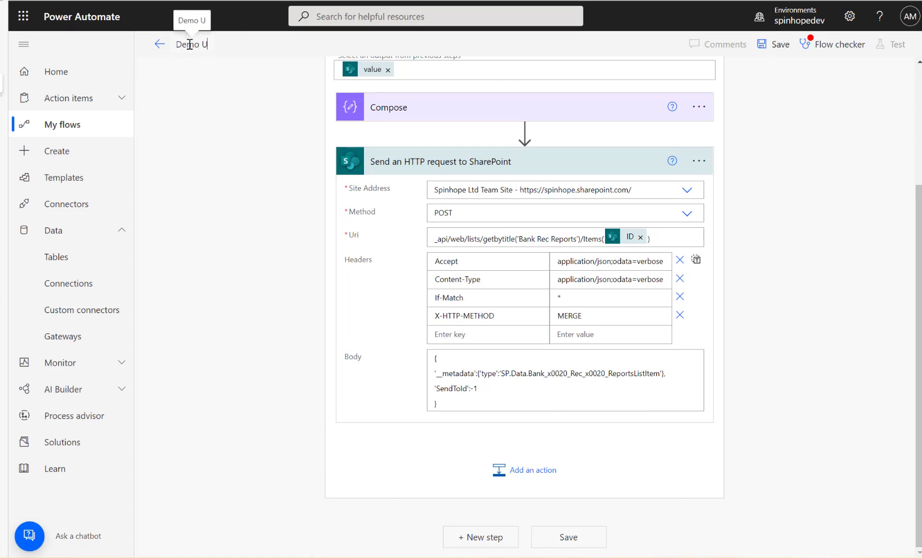
type("pdate Null")
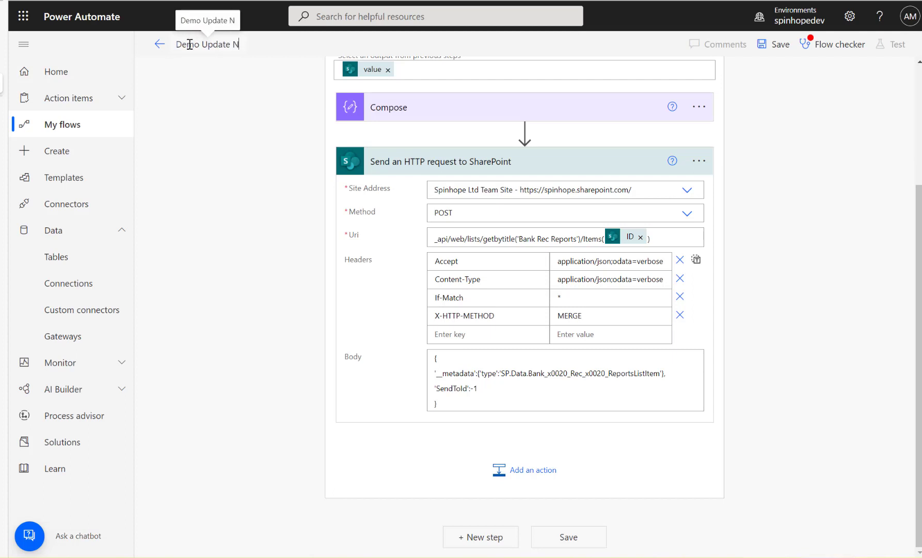
key("BackSpace")
key("BackSpace")
key("BackSpace")
key("BackSpace")
key("BackSpace")
key("BackSpace")
type("e")
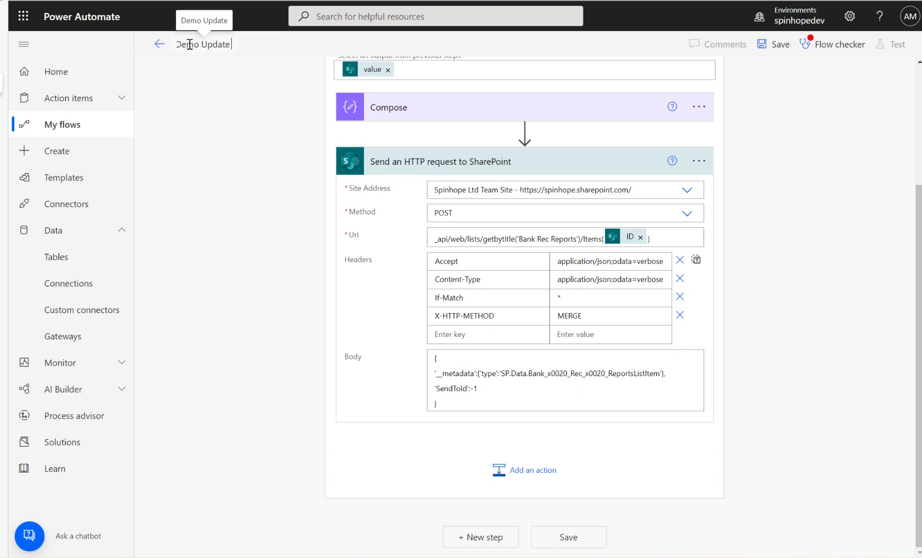
type(" clear person group fo")
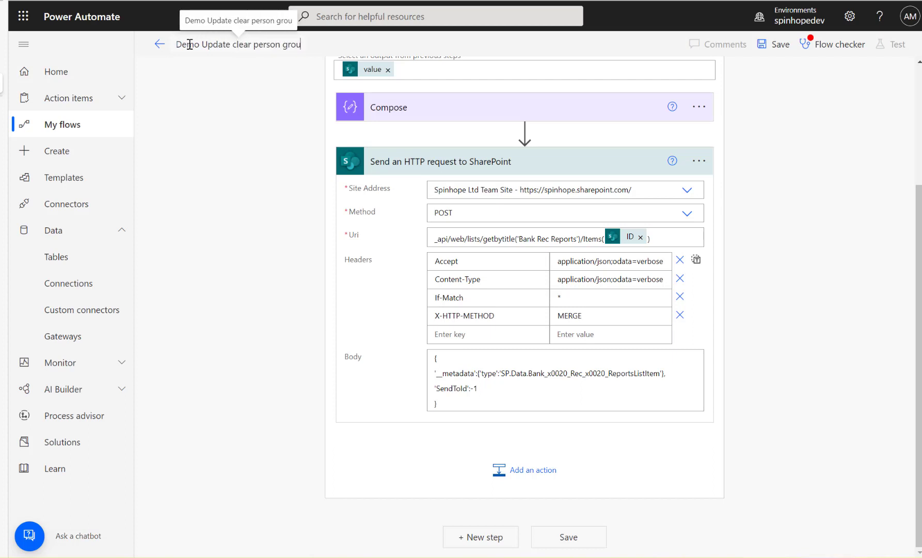
key("BackSpace")
type("ield")
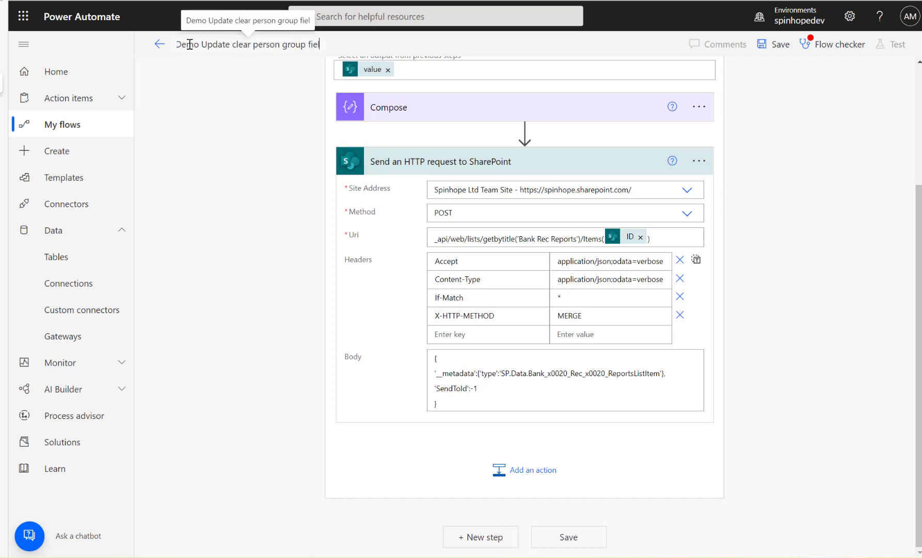
- Save the flow and run a manual test of it
left_click(773, 46)
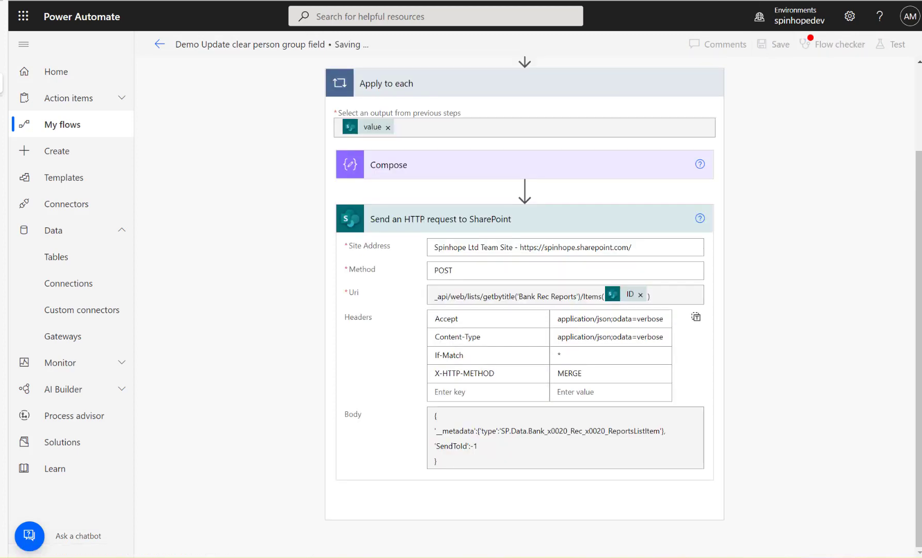
left_click(891, 45)
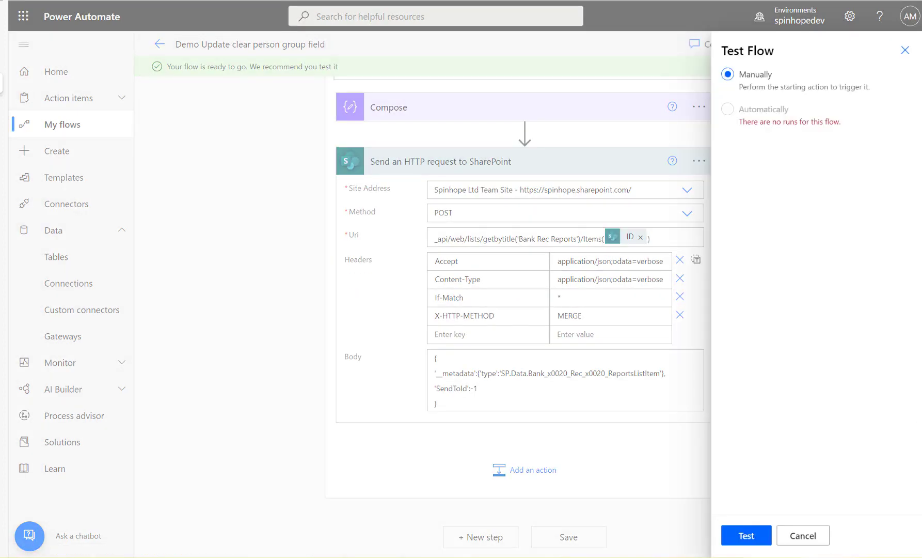
left_click(736, 537)
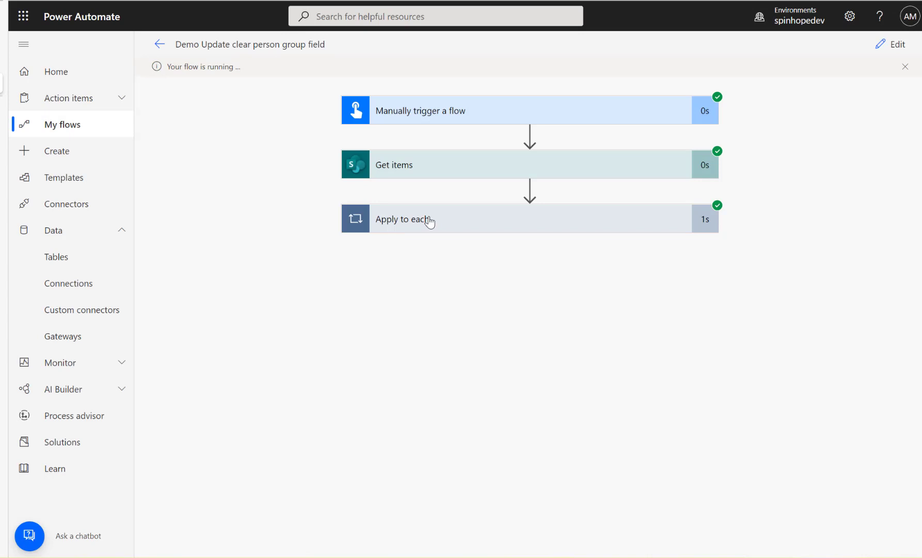
- Examine the inputs and outputs of Send an HTTP request to SharePoint inside Apply to each in the test run
left_click(429, 221)
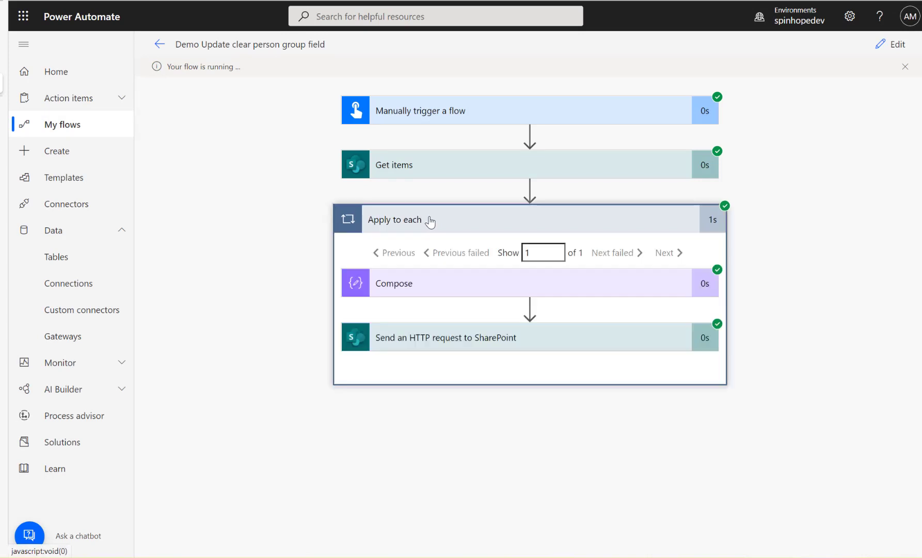
left_click(455, 344)
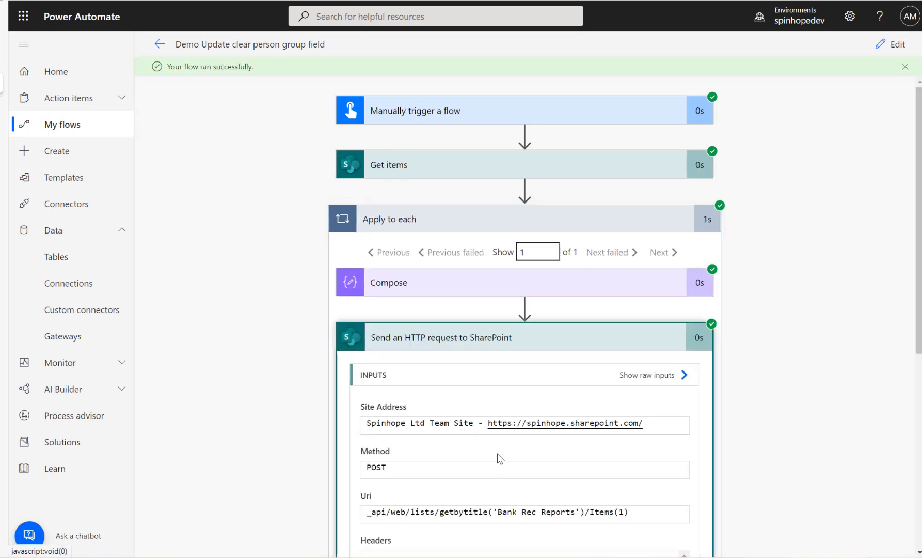
scroll(500, 458, "down", 3)
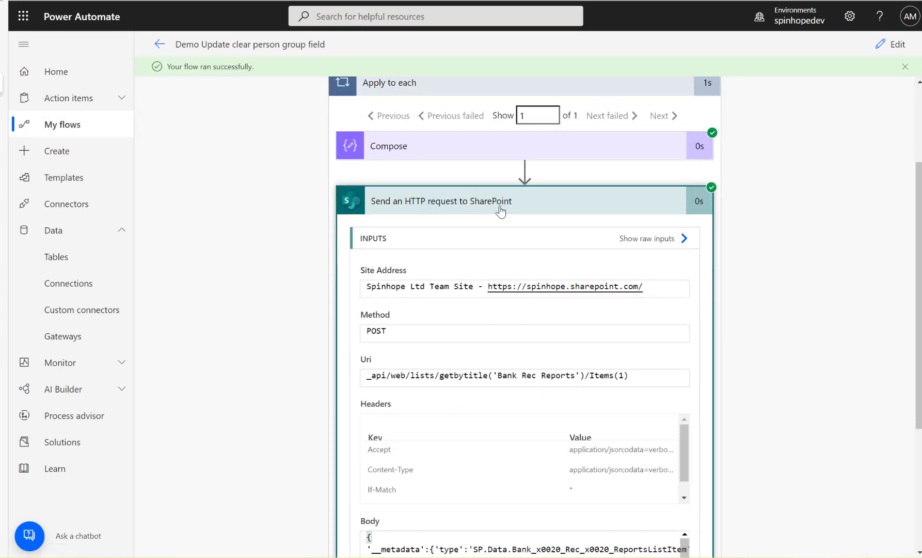
scroll(500, 209, "down", 4)
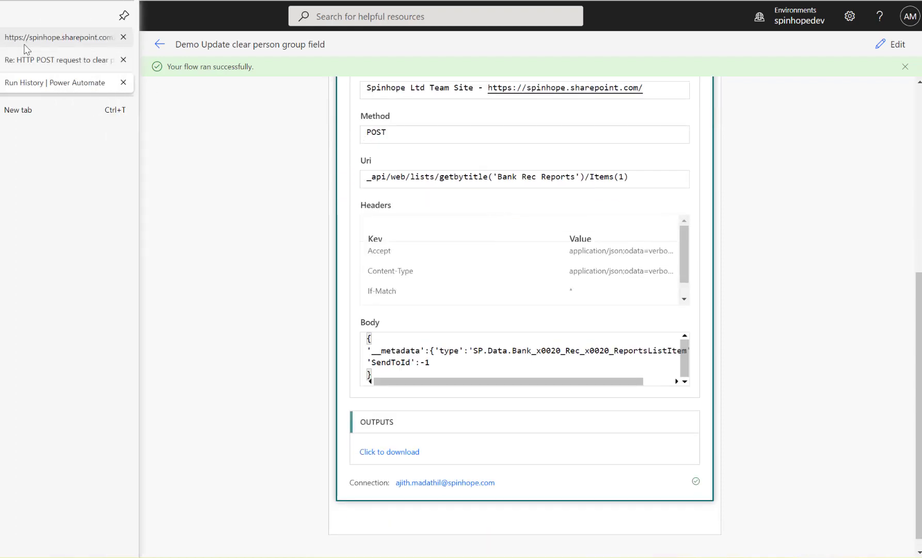
- Switch to the SharePoint page and go back to the Bank Rec Reports list to check its SendTo column
left_click(69, 39)
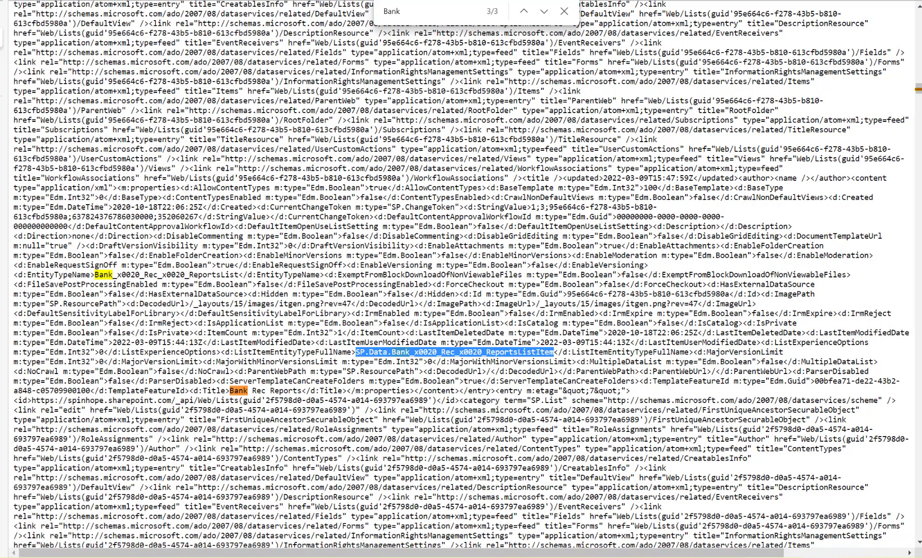
key("alt+Left")
key("alt+Left")
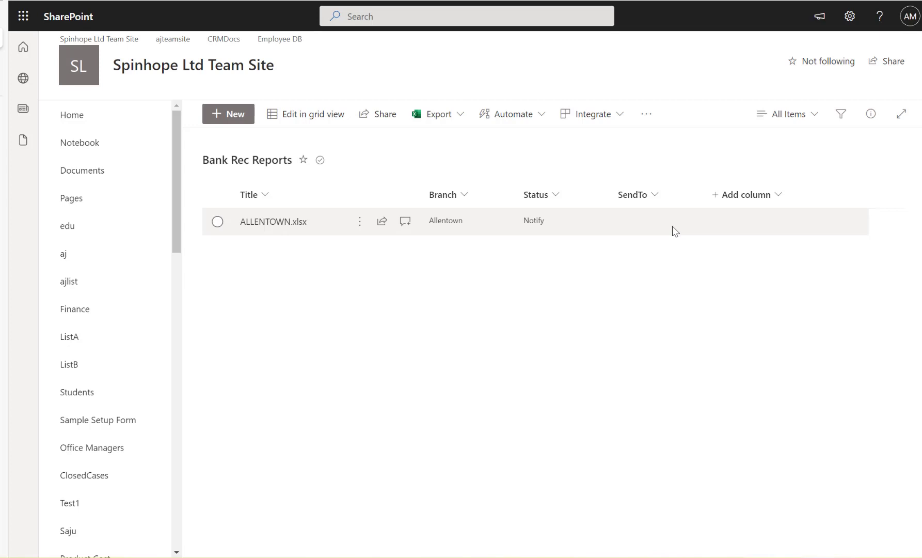
- Return to the flow run in Power Automate, open the flow for editing, and review the HTTP request's Uri
mouse_move(1, 96)
left_click(52, 83)
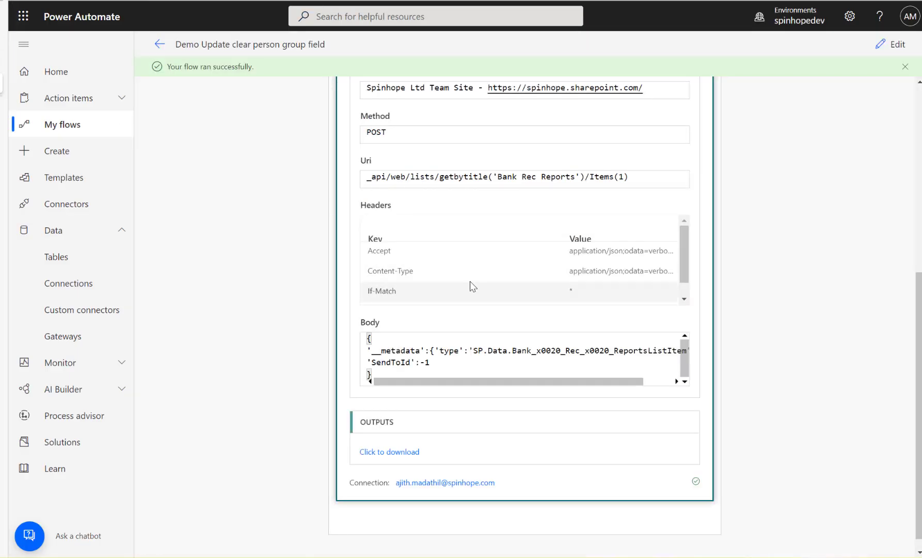
left_click(880, 49)
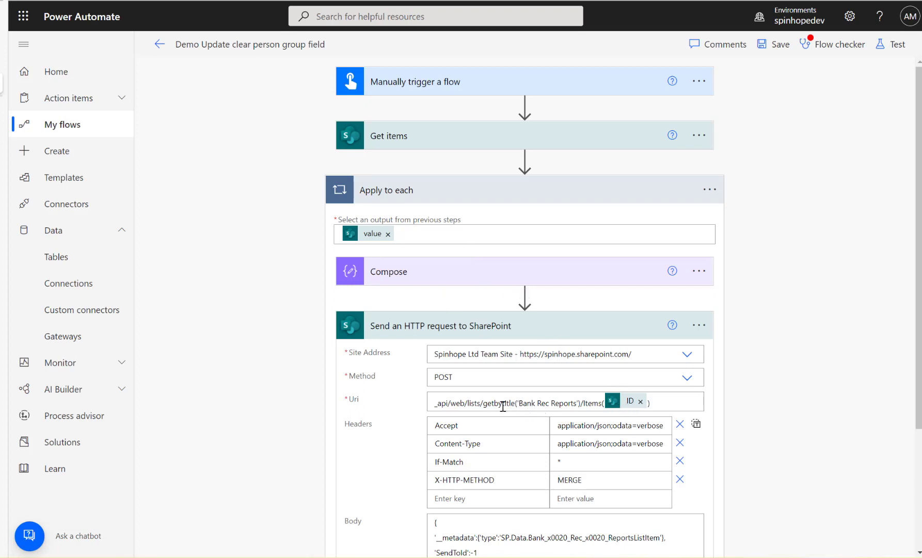
left_click(538, 403)
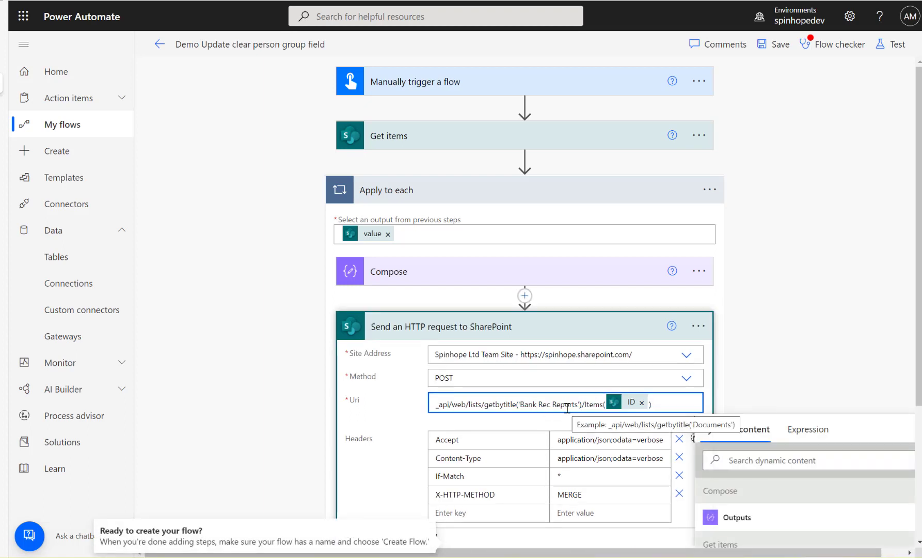
scroll(274, 362, "down", 3)
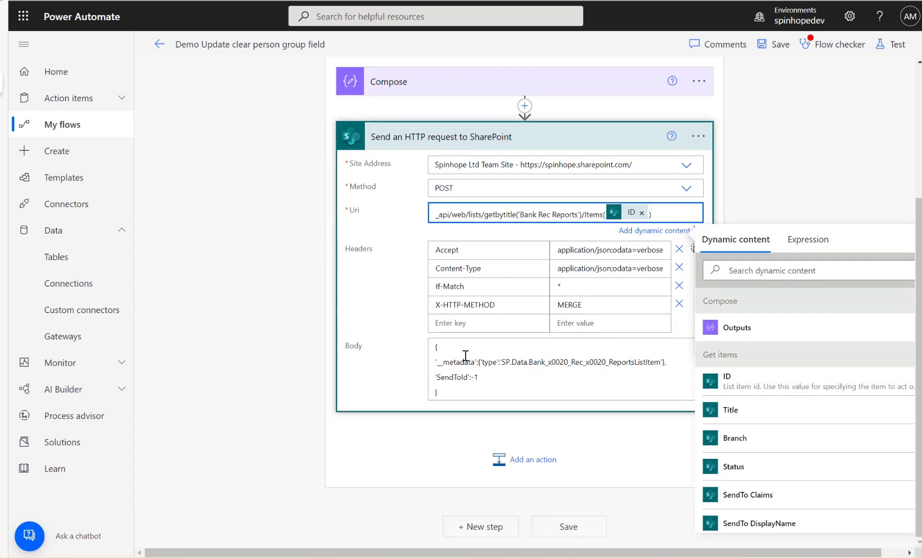
- Highlight the first _x0020_ and ListItem in the Body's type name, comparing it with the Bank Rec Reports list in SharePoint
left_click(562, 378)
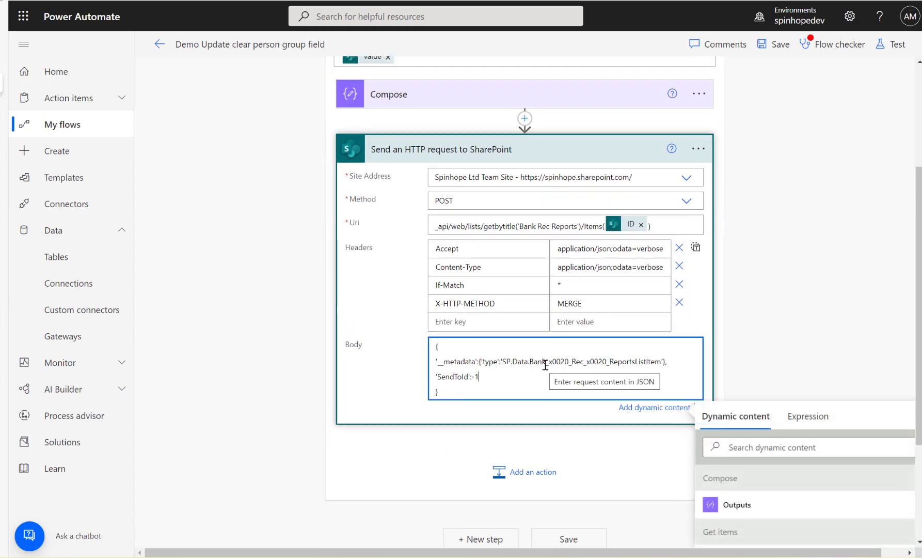
left_click_drag(546, 362, 572, 362)
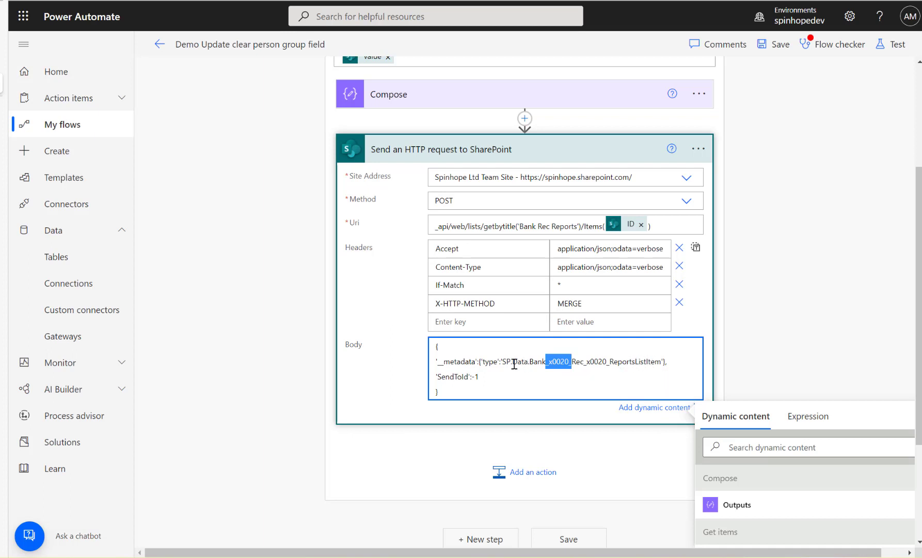
left_click_drag(530, 361, 660, 362)
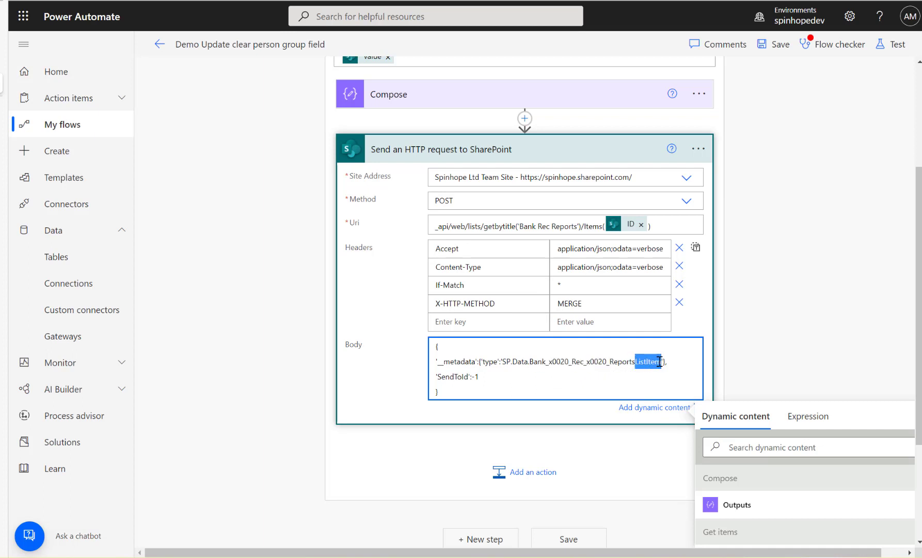
left_click(4, 39)
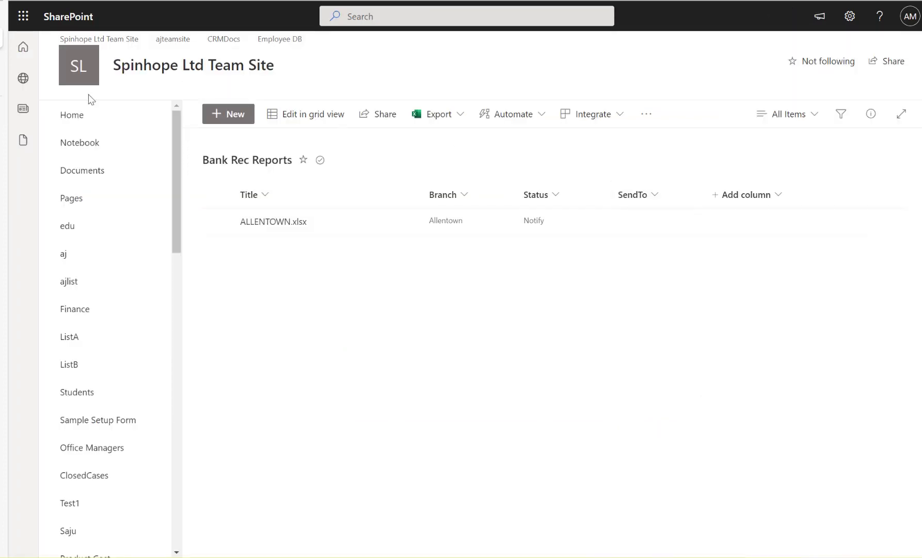
left_click(2, 92)
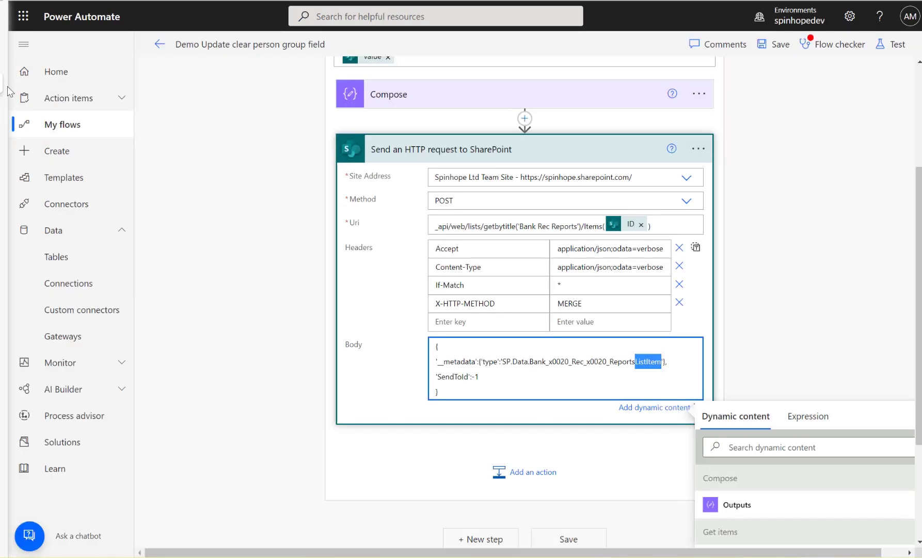
- Highlight the SendToId property name in the Body, and its Id suffix on its own
left_click(451, 377)
double_click(449, 377)
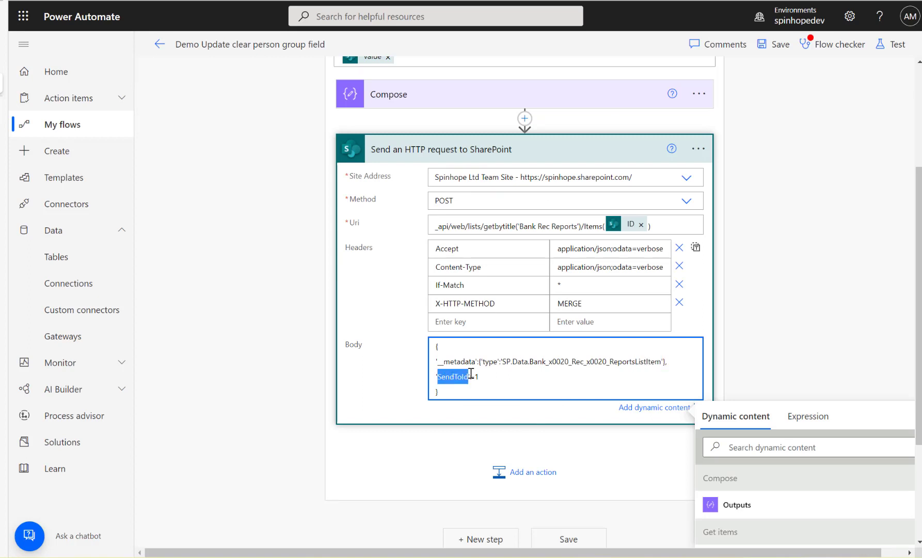
left_click(471, 374)
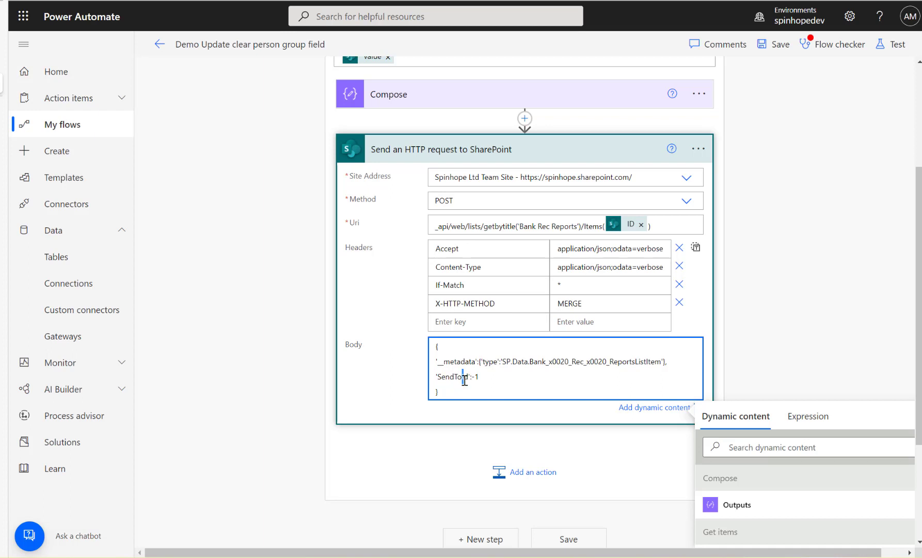
key("shift+Right")
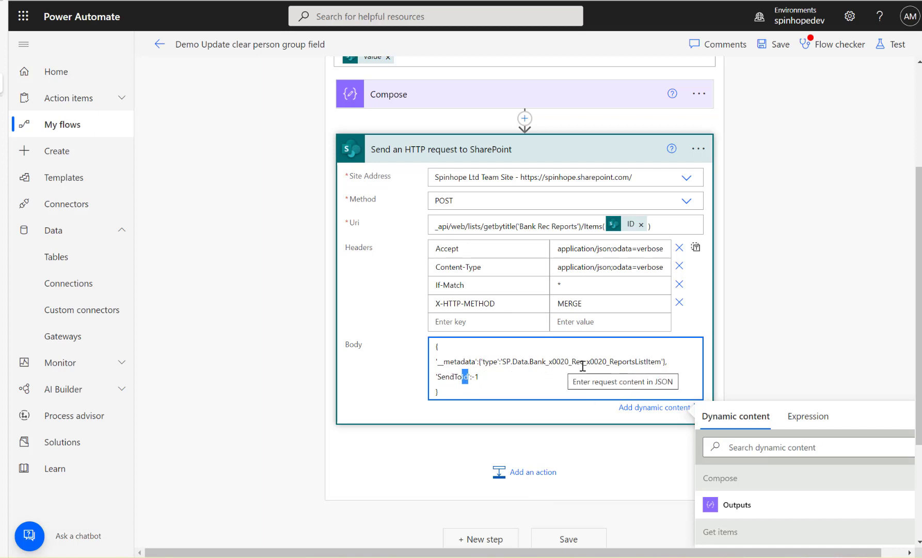
- Highlight Bank_x0020_Rec_x0020_ReportsListItem in the Body's type name and its ListItem suffix, and leave the field unedited
double_click(553, 360)
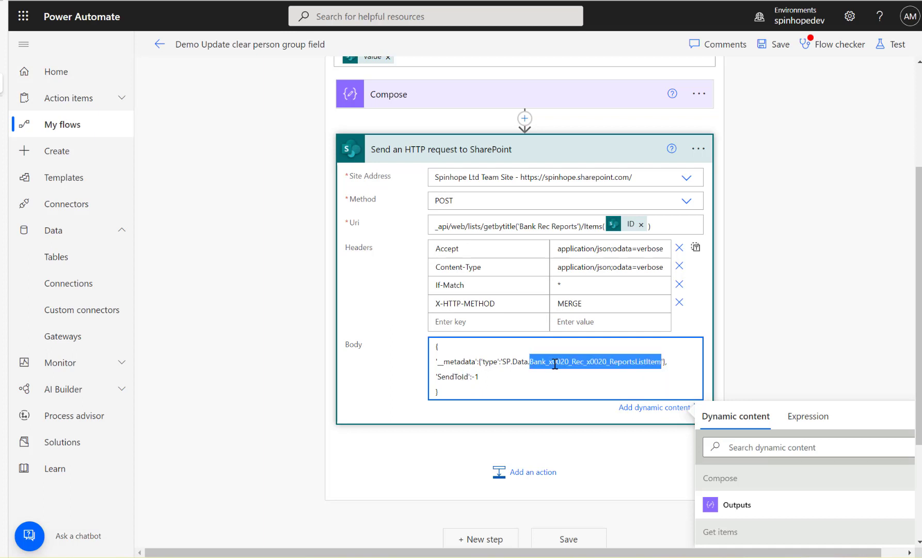
left_click(643, 362)
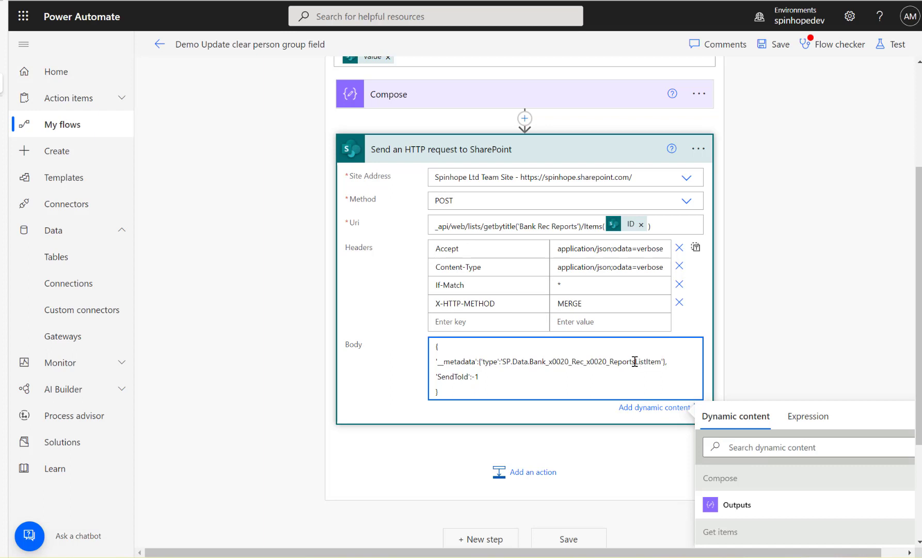
left_click_drag(635, 362, 663, 360)
left_click(780, 335)
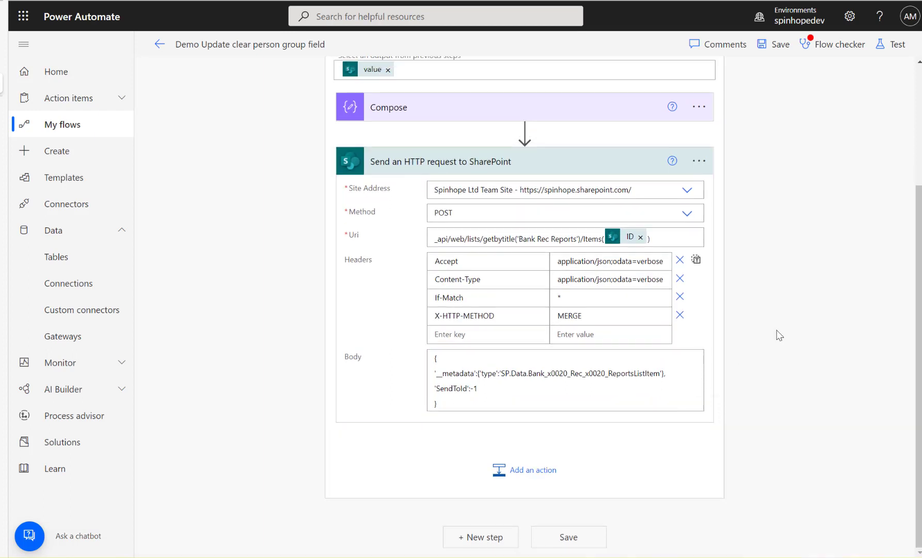